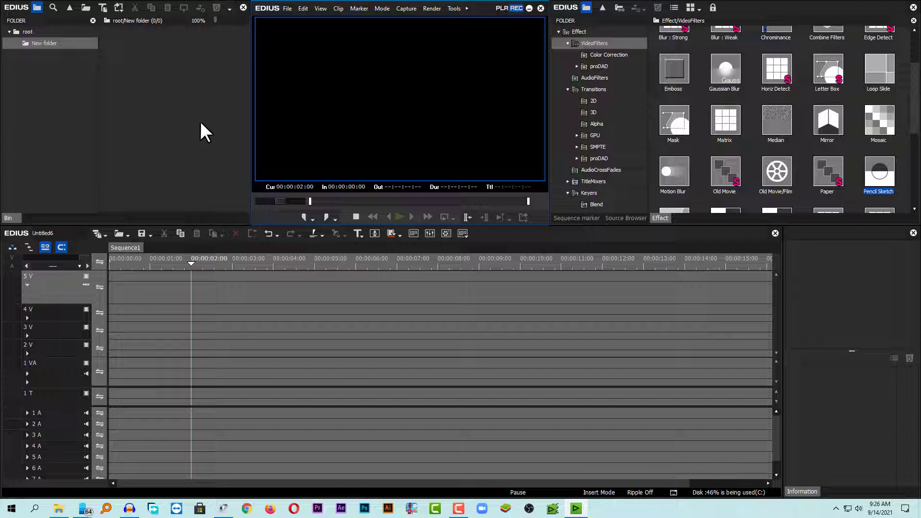
# Start adding clips to the bin's New folder and select the video file in the pexels folder
pyautogui.doubleClick(169, 78)
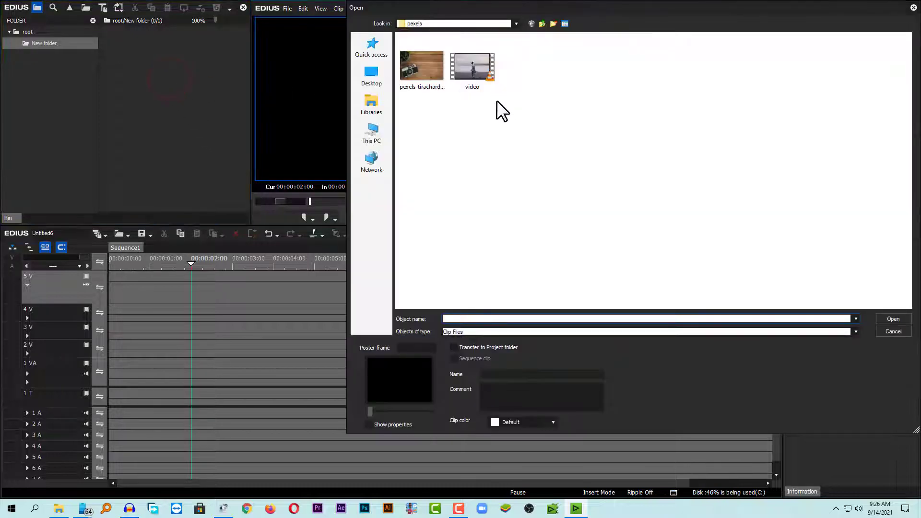
pyautogui.click(478, 67)
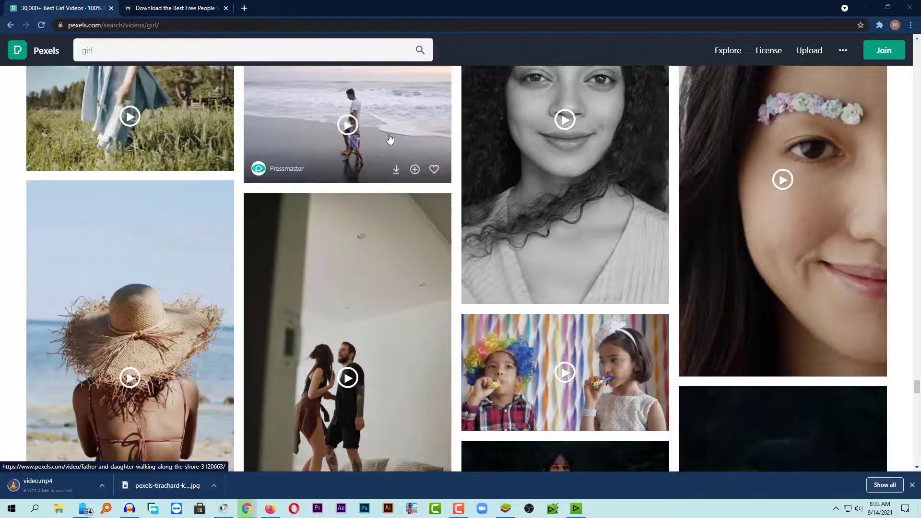
# Switch to Pexels in the browser and open the download options of the father-and-daughter beach video
pyautogui.scroll(1, 384, 154)
pyautogui.click(380, 171)
pyautogui.click(727, 54)
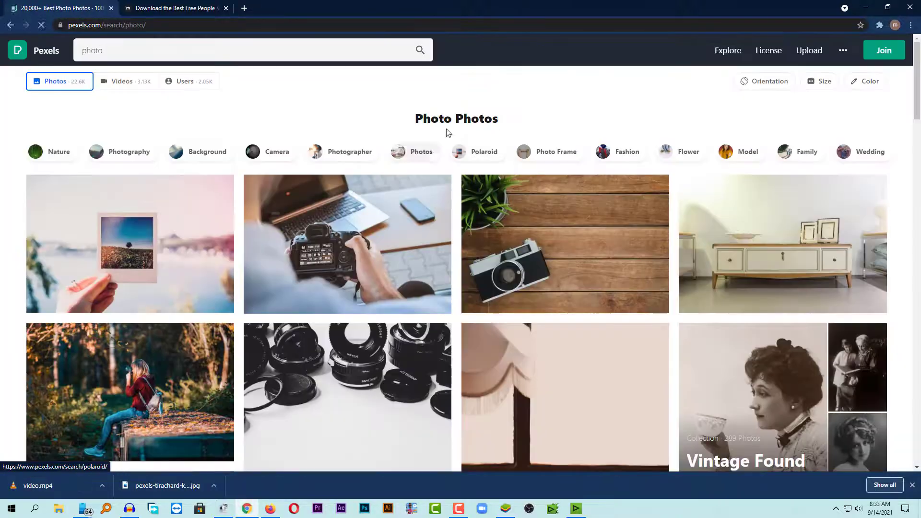
# Download the Pexels photo of the film camera on a wooden surface in the Large size, 1920 x 1281
pyautogui.scroll(-1, 578, 139)
pyautogui.click(572, 157)
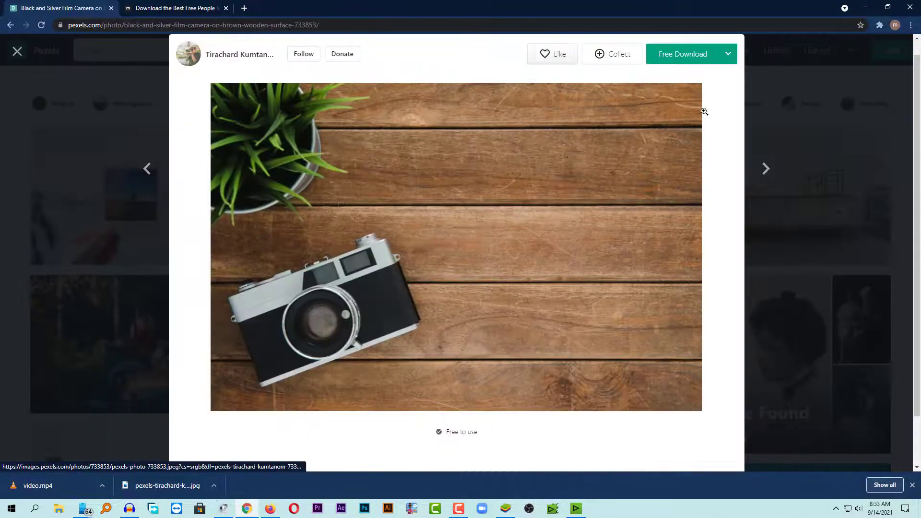
pyautogui.click(728, 54)
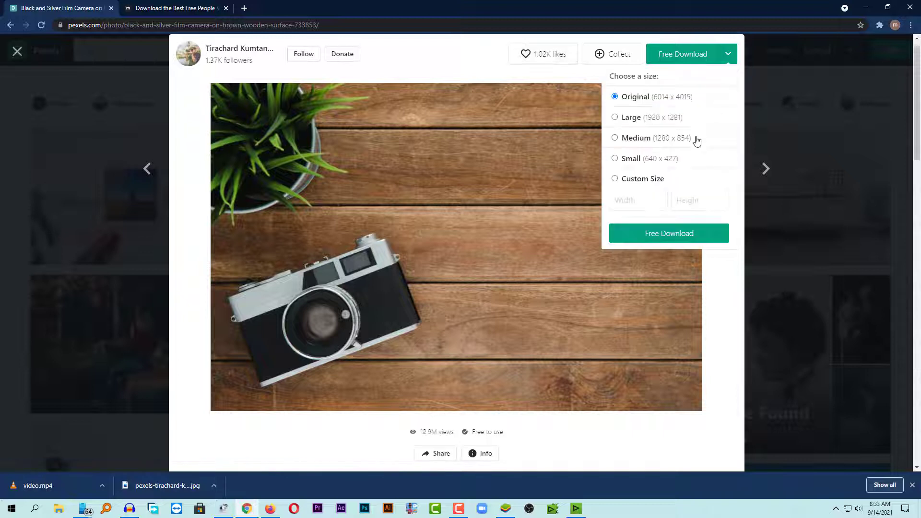
pyautogui.click(615, 117)
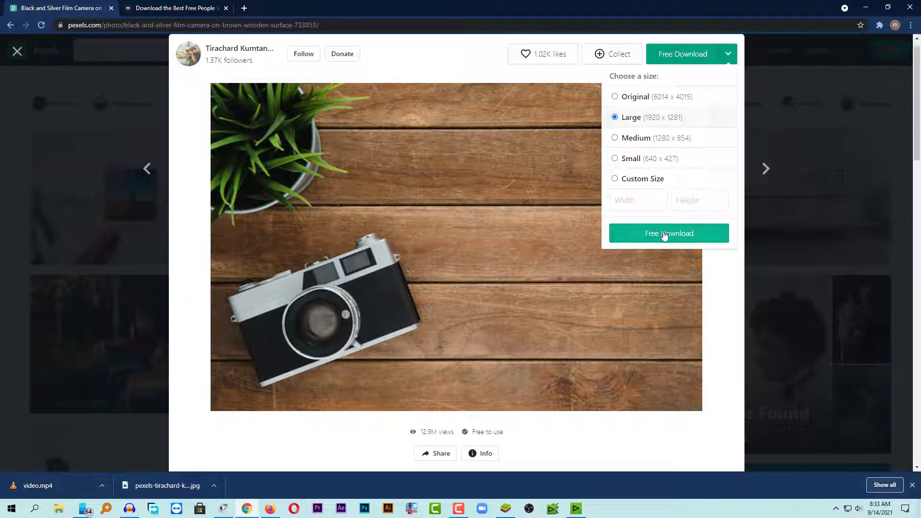
pyautogui.click(694, 236)
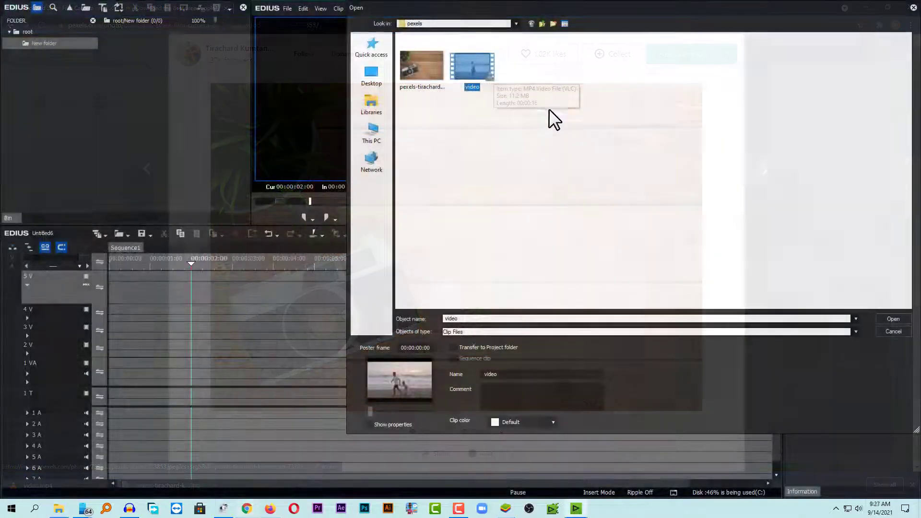
# Back in EDIUS, import both the camera photo and the video from the pexels folder into the bin
pyautogui.moveTo(552, 111); pyautogui.dragTo(416, 59)
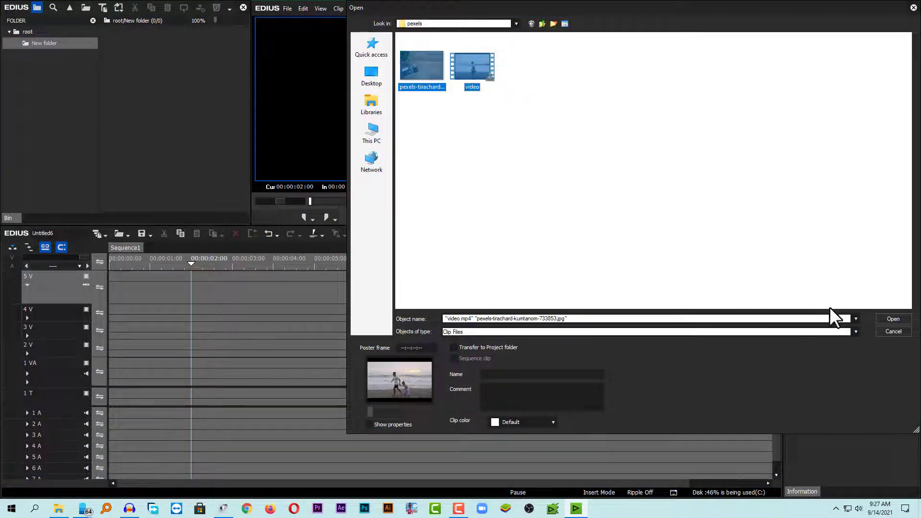
pyautogui.click(894, 318)
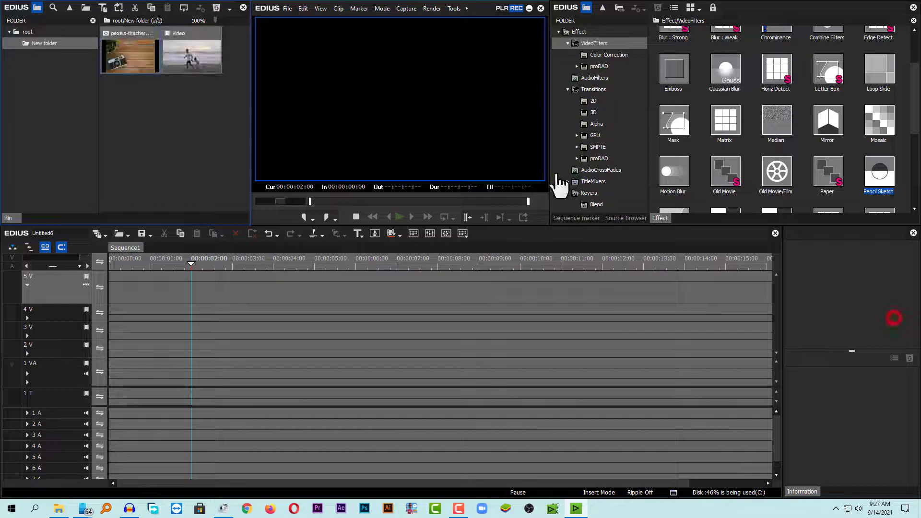
pyautogui.click(160, 94)
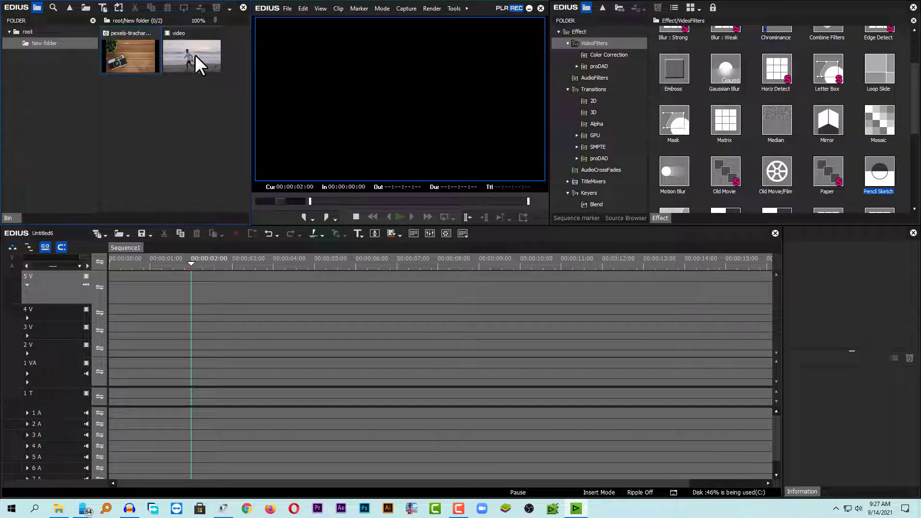
# Place the beach video at the start of track 2V and scale the timeline so the whole clip fits
pyautogui.moveTo(194, 55); pyautogui.dragTo(104, 353)
pyautogui.click(285, 262)
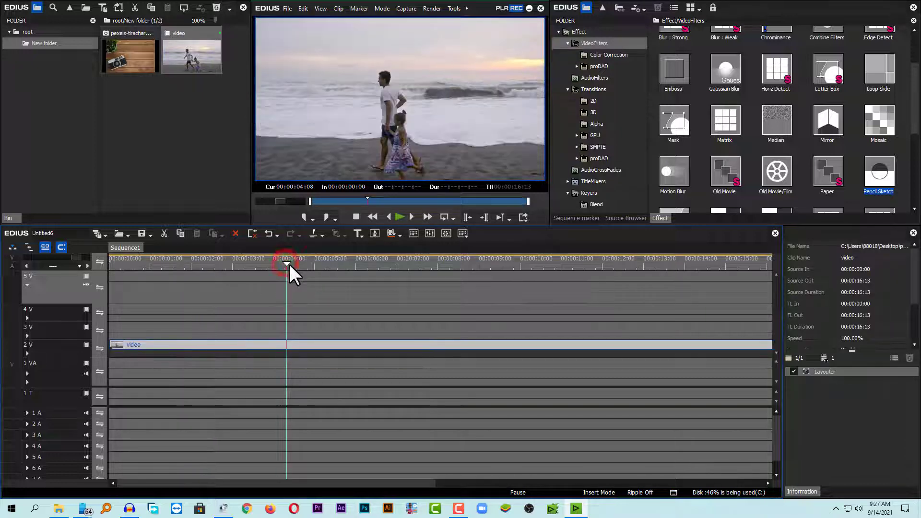
pyautogui.scroll(5, 290, 264)
pyautogui.scroll(-2, 289, 266)
# Play the beach video from its beginning to examine where the motion should freeze
pyautogui.moveTo(576, 259)
pyautogui.mouseDown()
pyautogui.moveTo(155, 275)
pyautogui.moveTo(90, 258)
pyautogui.mouseUp()
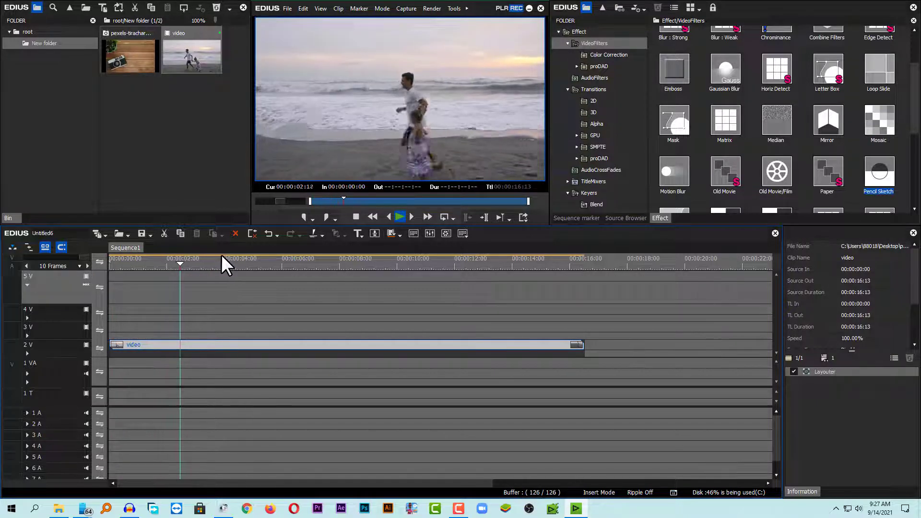
pyautogui.press('space')
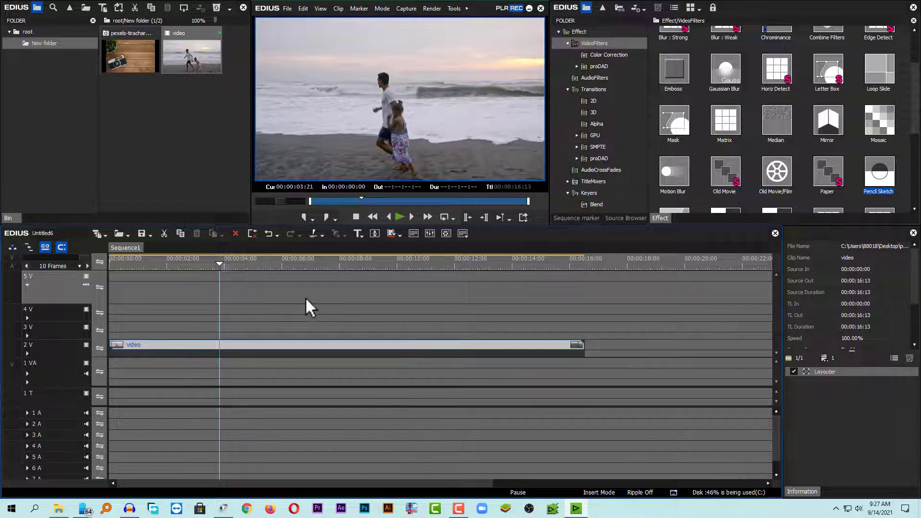
pyautogui.press('Home')
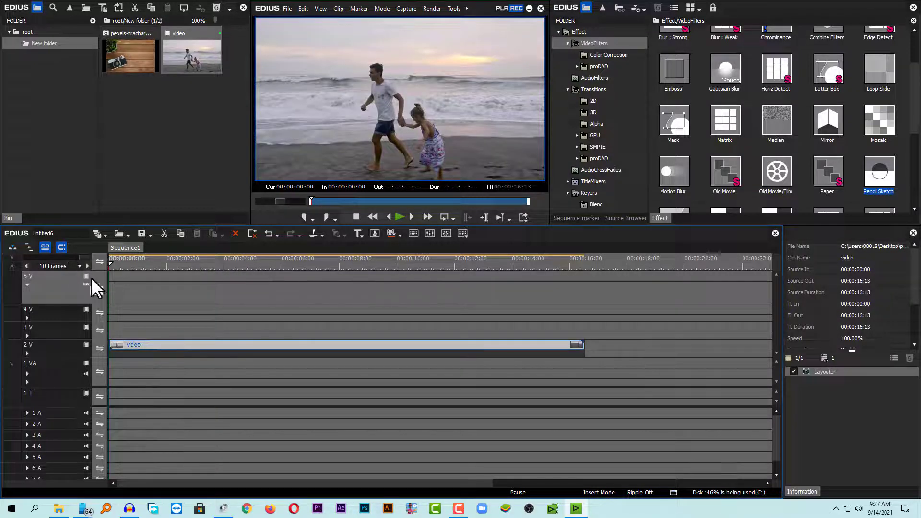
pyautogui.press('space')
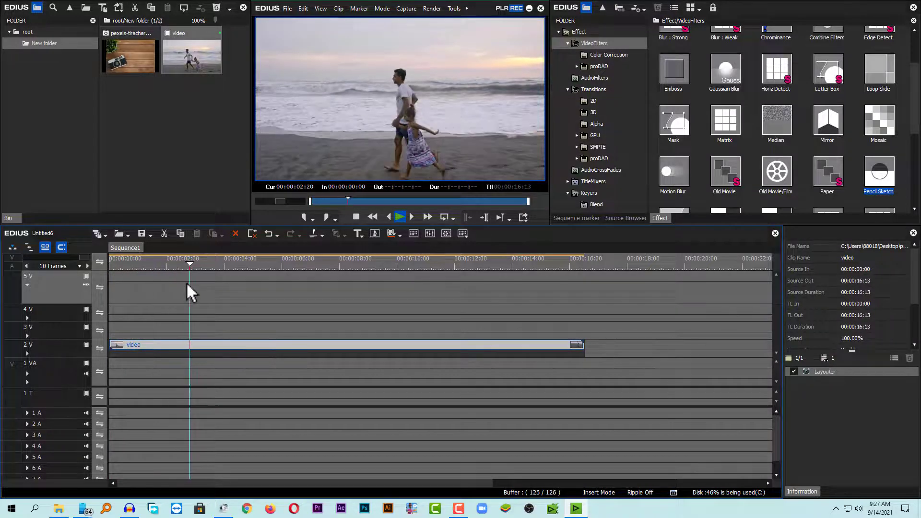
pyautogui.press('space')
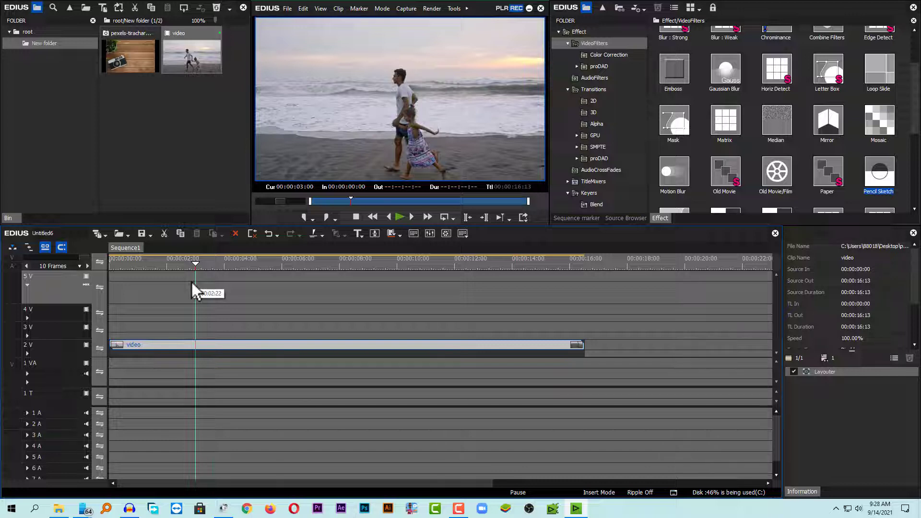
# Freeze the part of the 2V beach video before the cursor, using the frame at 00:00:03:08
pyautogui.click(188, 264)
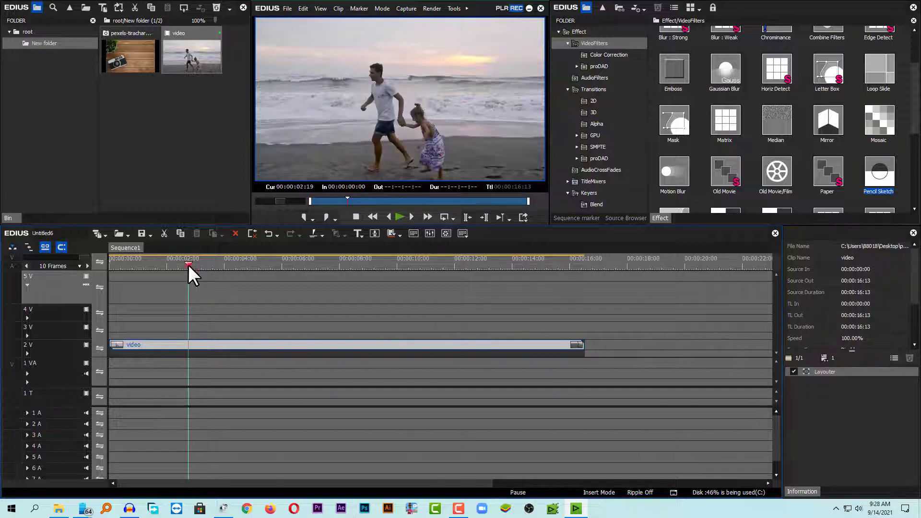
pyautogui.click(184, 264)
pyautogui.press('space')
pyautogui.press('space')
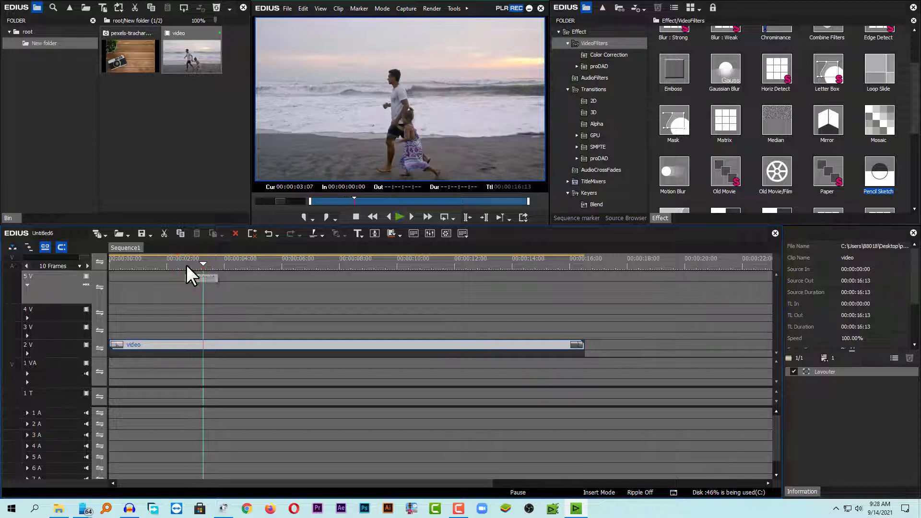
pyautogui.press('Right')
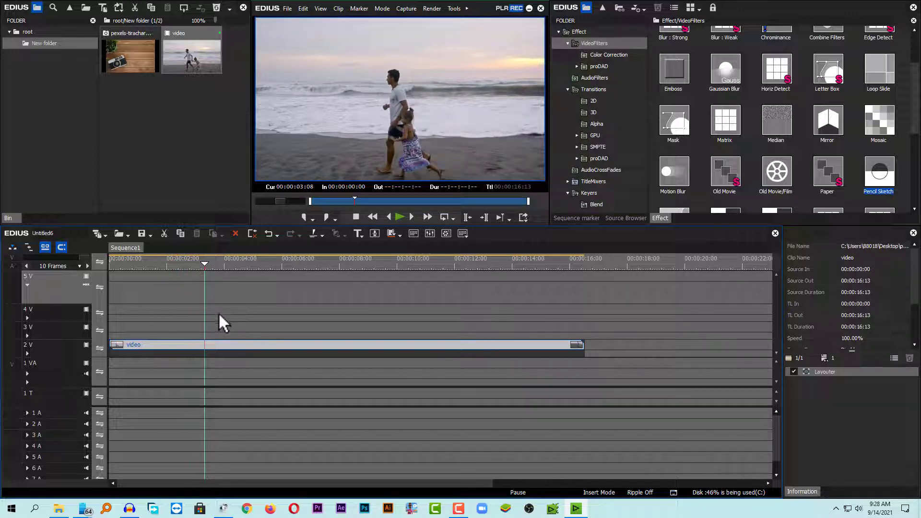
pyautogui.rightClick(205, 344)
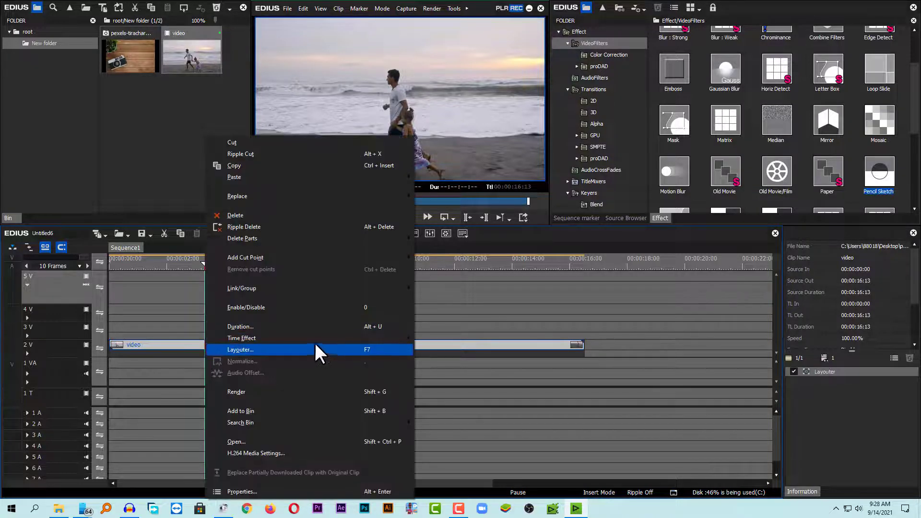
pyautogui.moveTo(312, 340)
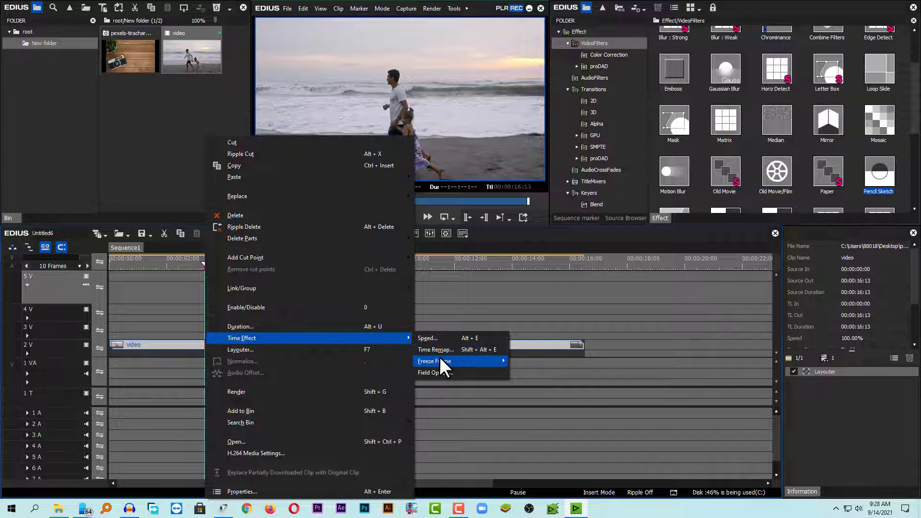
pyautogui.moveTo(439, 357)
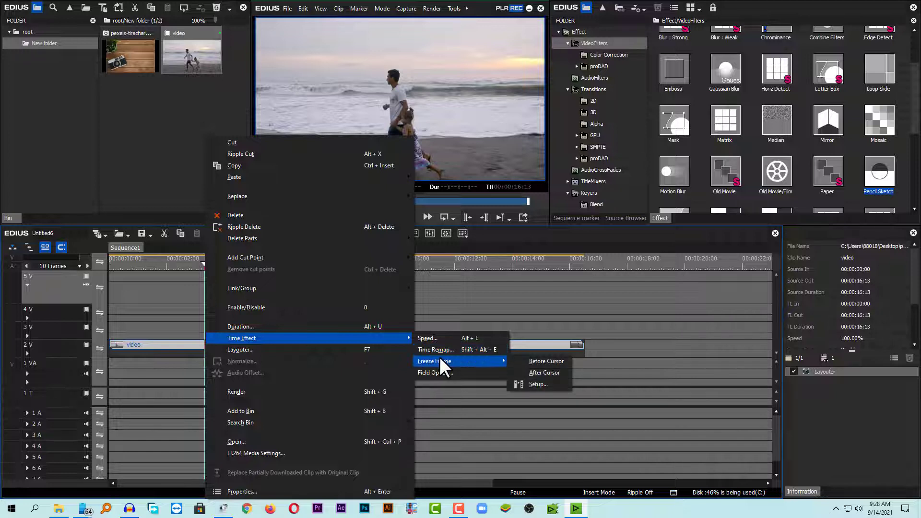
pyautogui.click(547, 361)
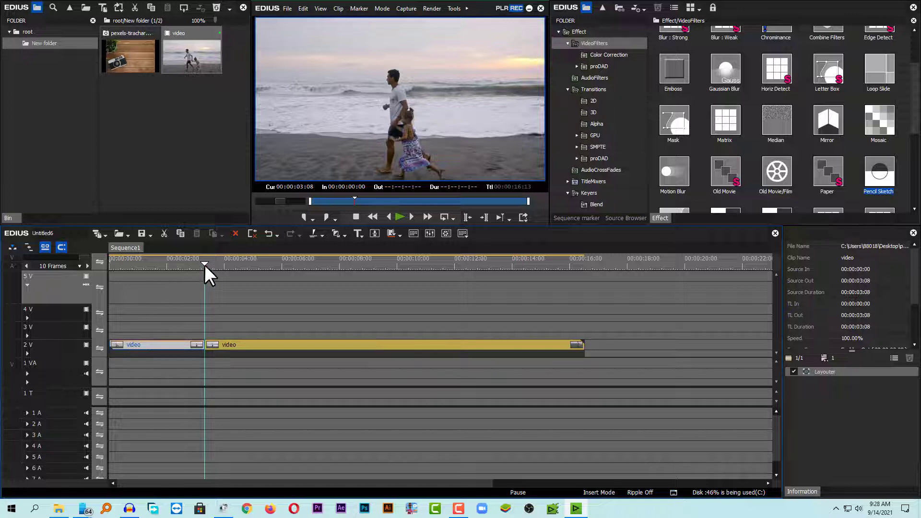
# Scrub and play the 2V clips across the cut to check the frozen part against the moving part
pyautogui.moveTo(204, 265); pyautogui.dragTo(174, 266)
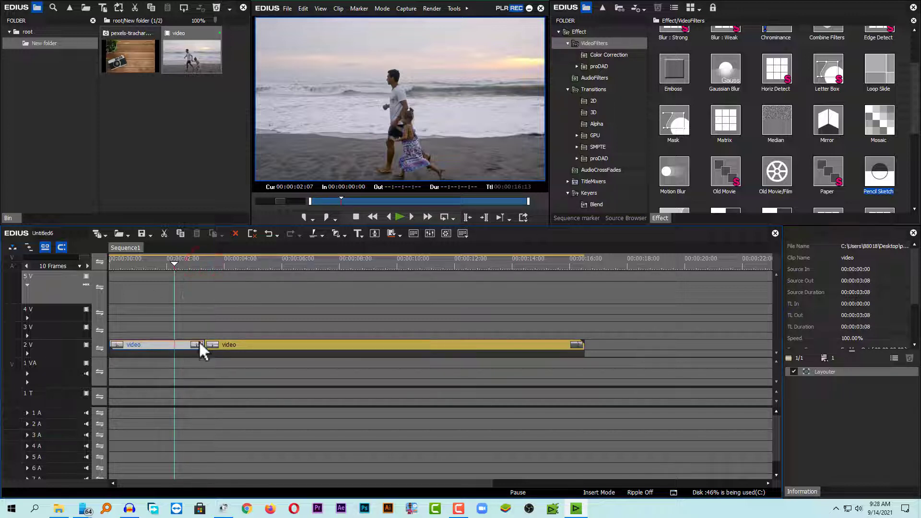
pyautogui.click(200, 261)
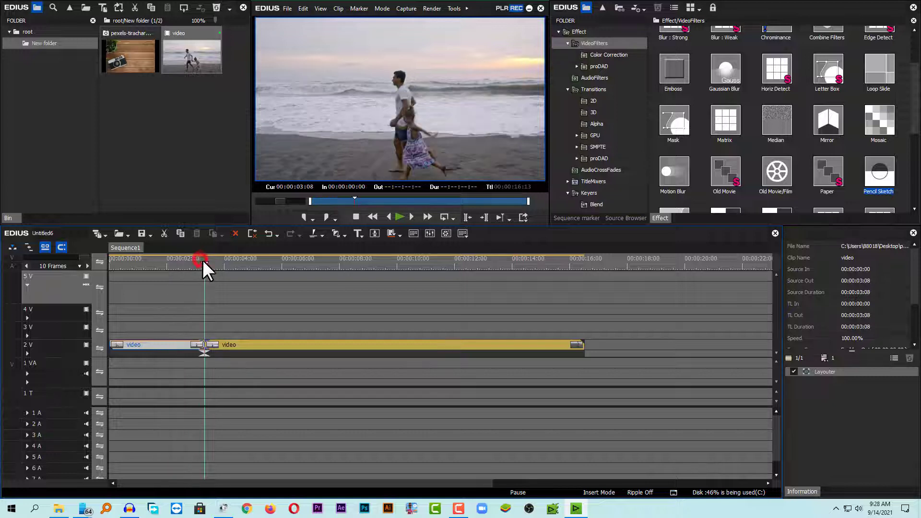
pyautogui.moveTo(204, 267)
pyautogui.mouseDown()
pyautogui.moveTo(109, 287)
pyautogui.moveTo(201, 309)
pyautogui.moveTo(193, 345)
pyautogui.moveTo(140, 345)
pyautogui.moveTo(171, 345)
pyautogui.mouseUp()
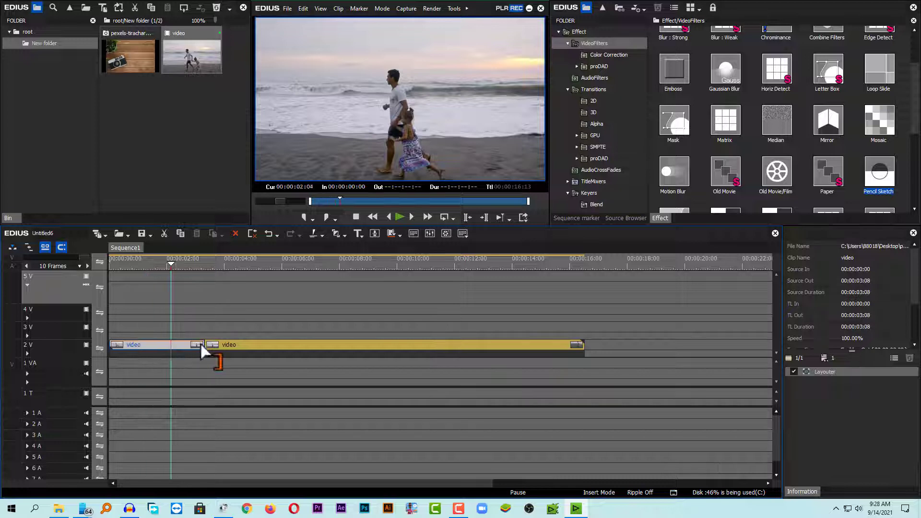
pyautogui.moveTo(149, 265); pyautogui.dragTo(73, 272)
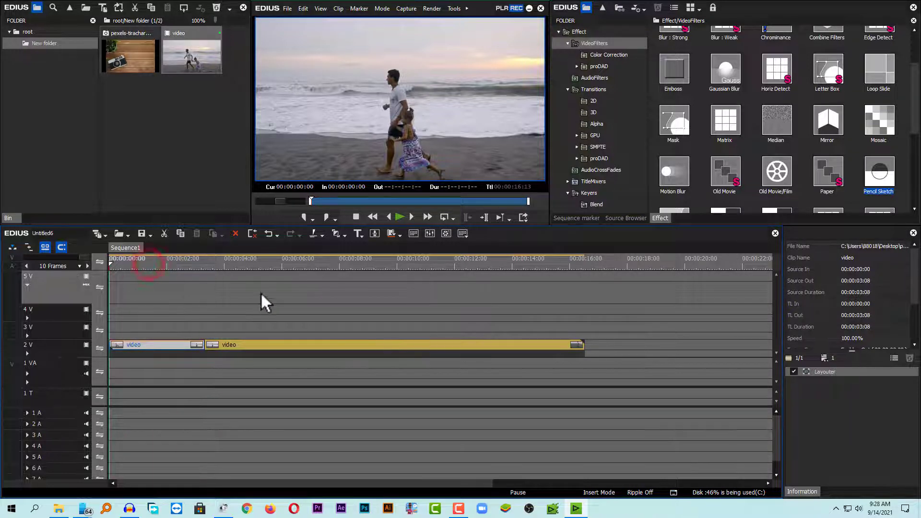
pyautogui.press('space')
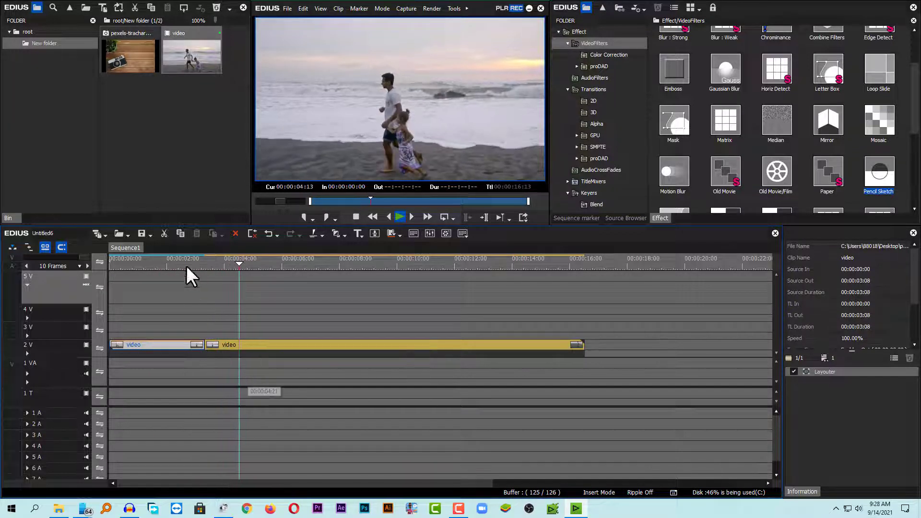
pyautogui.moveTo(187, 266); pyautogui.dragTo(94, 269)
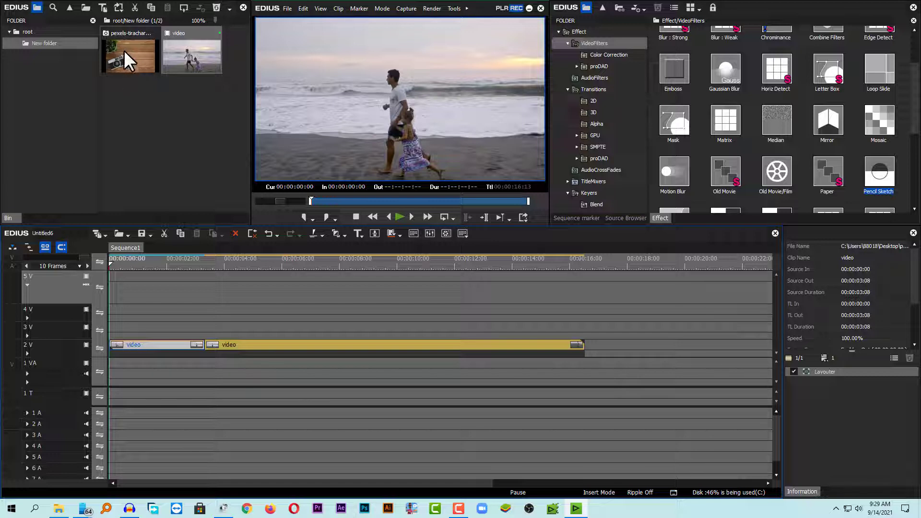
# Place the camera photo at the start of track 3V, above the frozen part of the video
pyautogui.moveTo(124, 50); pyautogui.dragTo(99, 326)
pyautogui.click(141, 261)
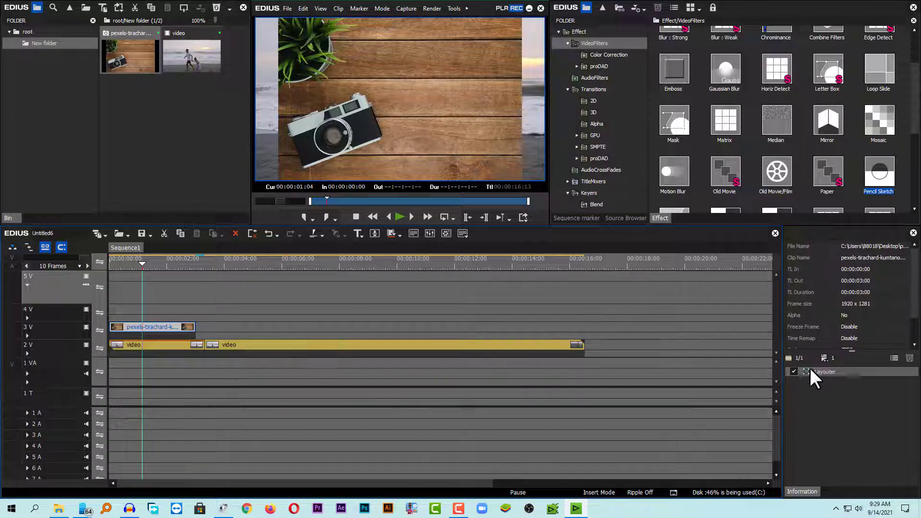
# In the Layouter, enlarge the camera photo to a stretch of about 101.3% so it fills the frame, keeping the frame aspect preserved
pyautogui.doubleClick(828, 372)
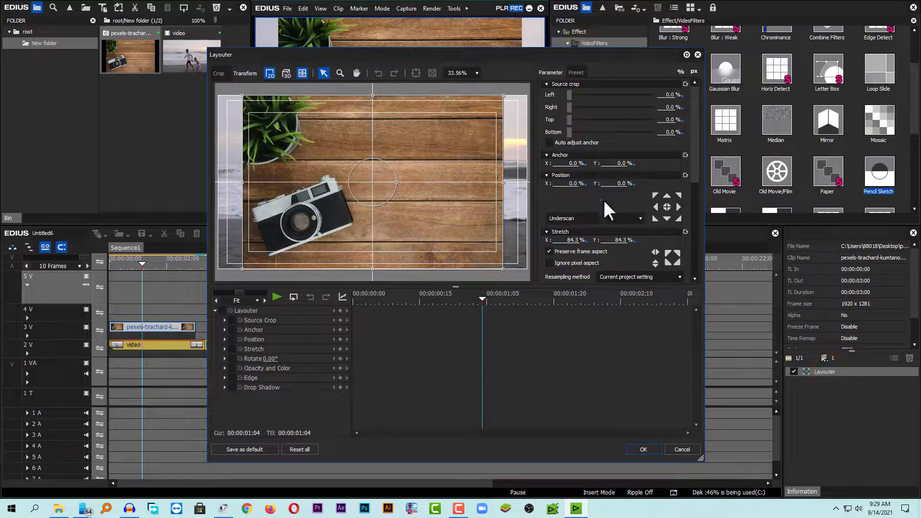
pyautogui.click(584, 264)
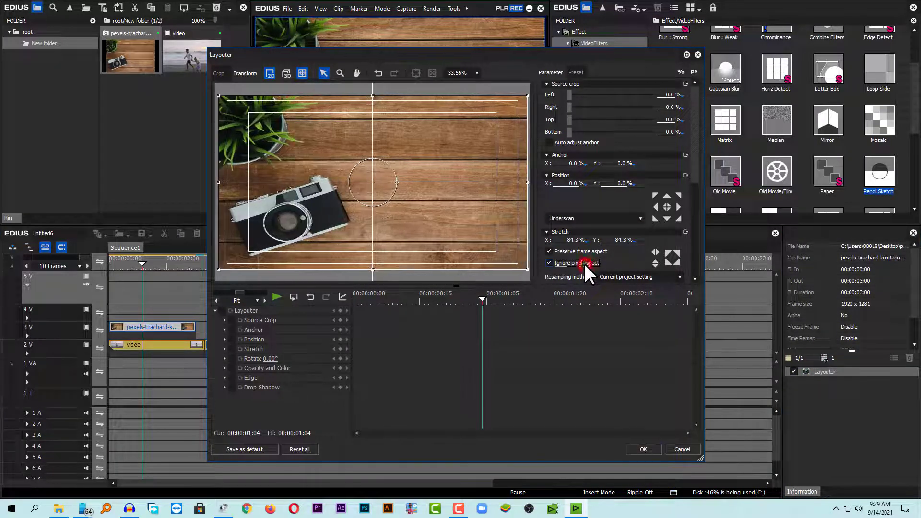
pyautogui.click(585, 263)
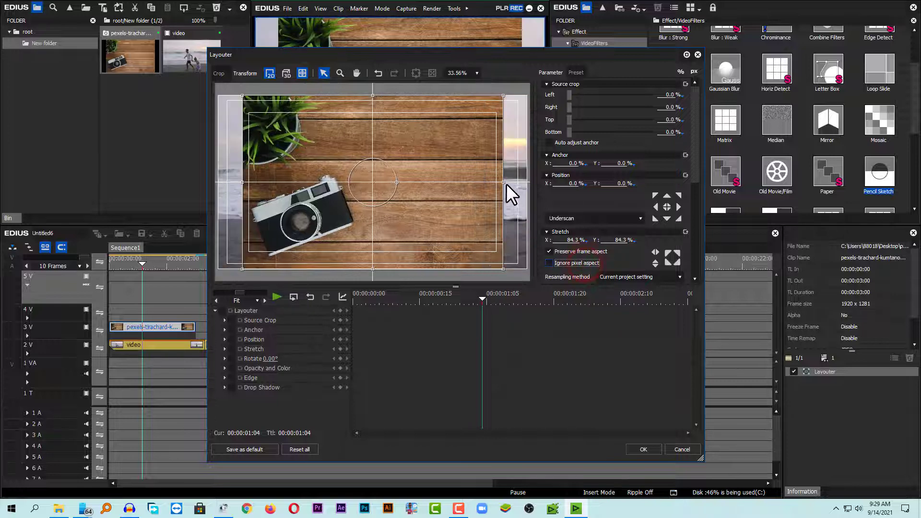
pyautogui.moveTo(503, 182); pyautogui.dragTo(529, 182)
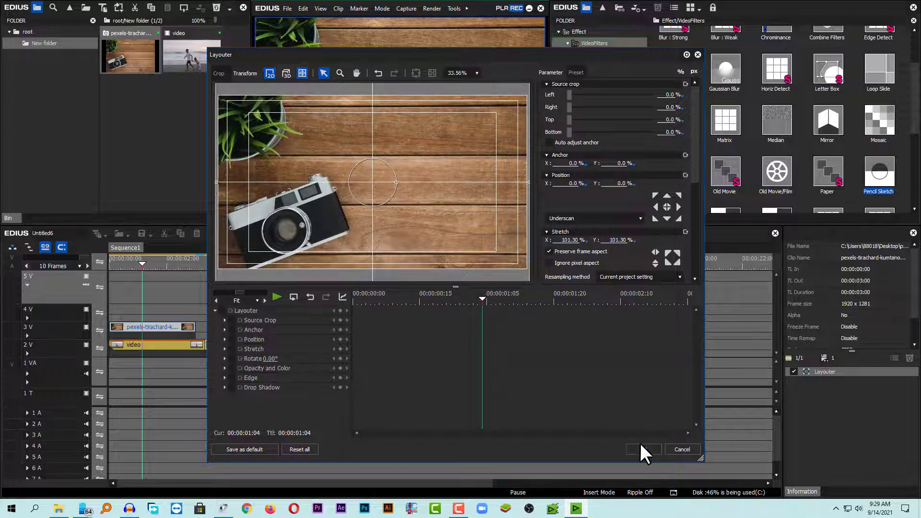
pyautogui.click(644, 449)
pyautogui.click(134, 264)
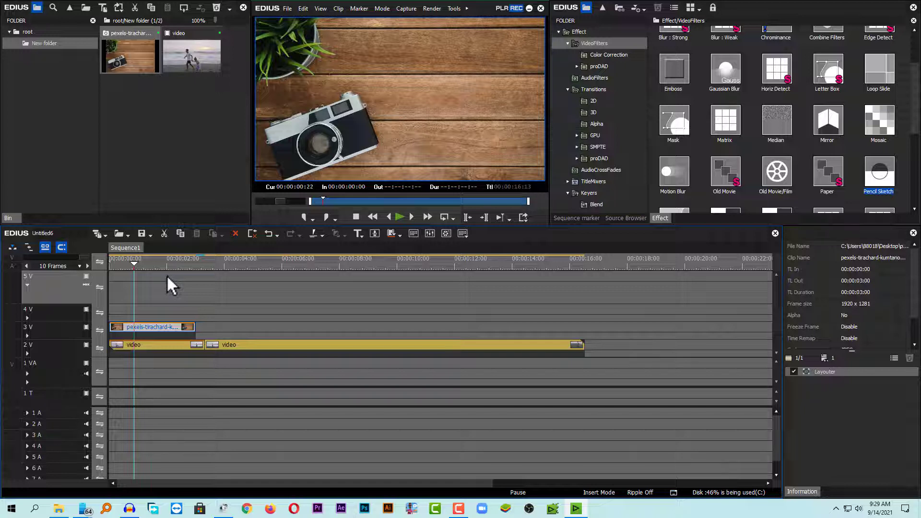
# Extend the end of the camera photo on track 3V to 00:00:03:08, matching the end of the frozen video below
pyautogui.scroll(-2, 167, 277)
pyautogui.scroll(6, 167, 277)
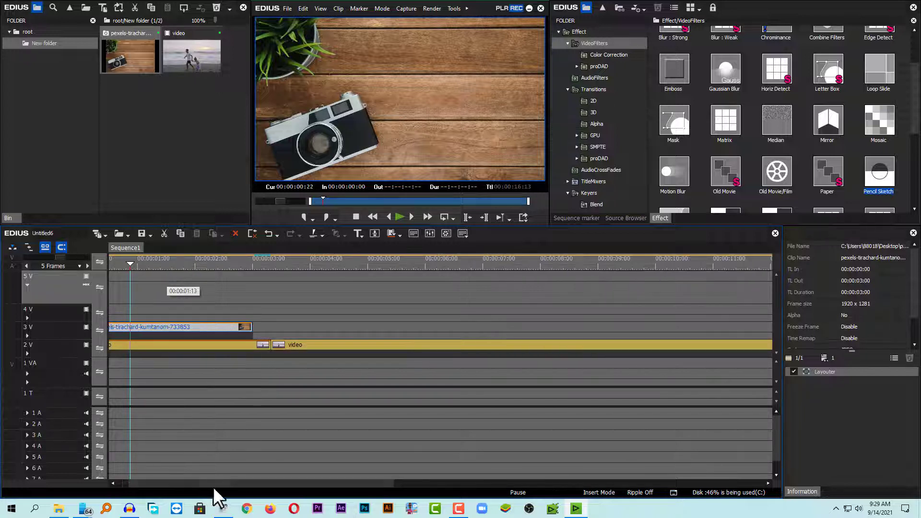
pyautogui.moveTo(206, 484); pyautogui.dragTo(168, 483)
pyautogui.click(261, 264)
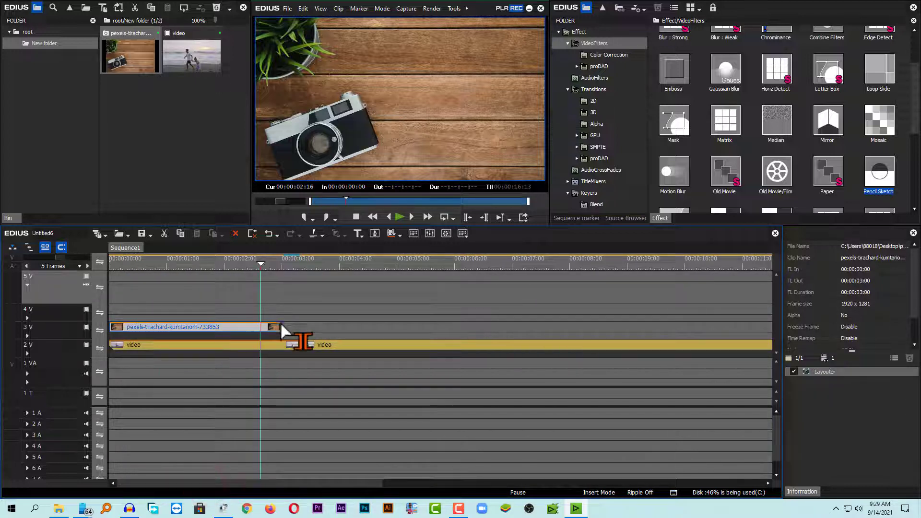
pyautogui.click(299, 260)
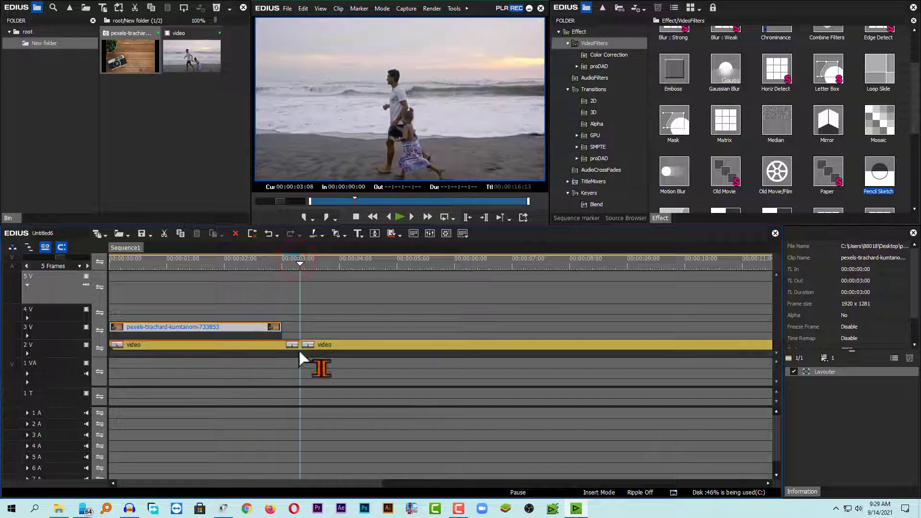
pyautogui.moveTo(281, 324); pyautogui.dragTo(299, 325)
# Move the camera photo from track 3V to the start of track 1VA, beneath the frozen video
pyautogui.click(204, 262)
pyautogui.click(205, 291)
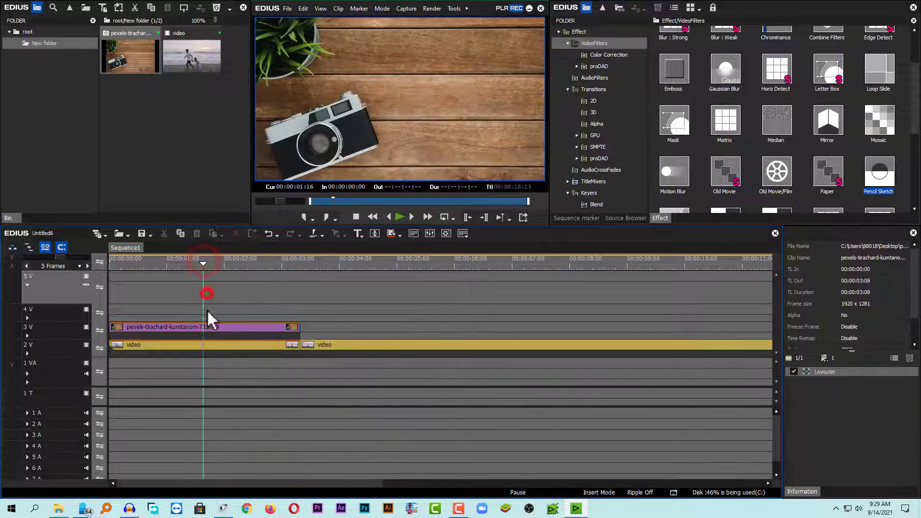
pyautogui.moveTo(204, 327); pyautogui.dragTo(210, 361)
pyautogui.click(230, 311)
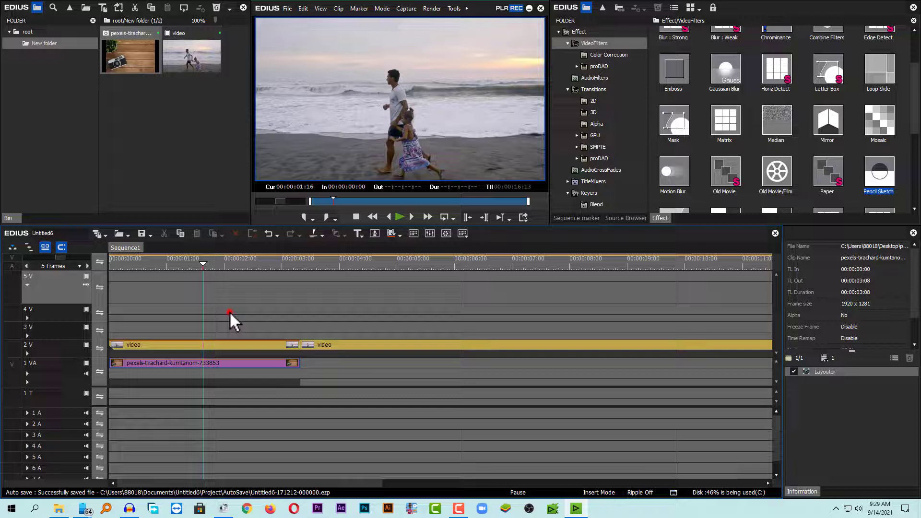
# In the frozen video's Layouter, shrink it to about 50.5% and position it beside the camera at about X 19.1%, Y -7.2%
pyautogui.click(225, 343)
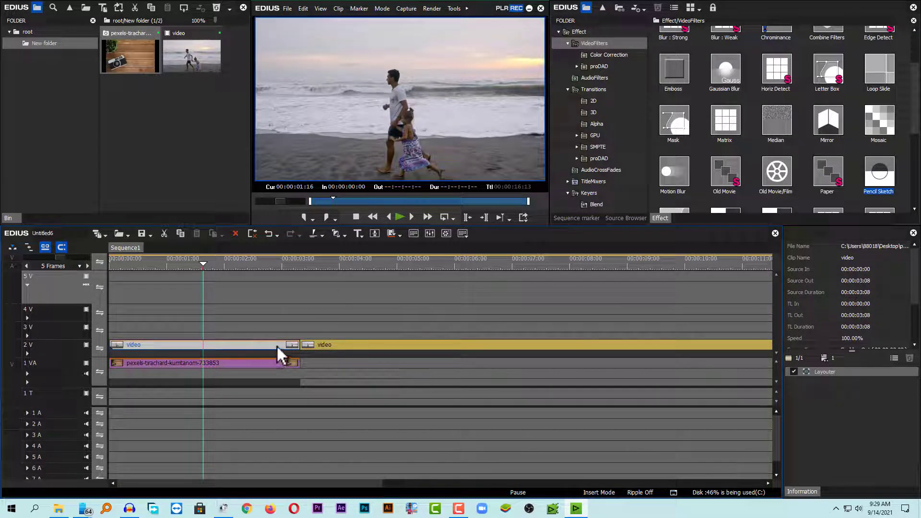
pyautogui.doubleClick(822, 369)
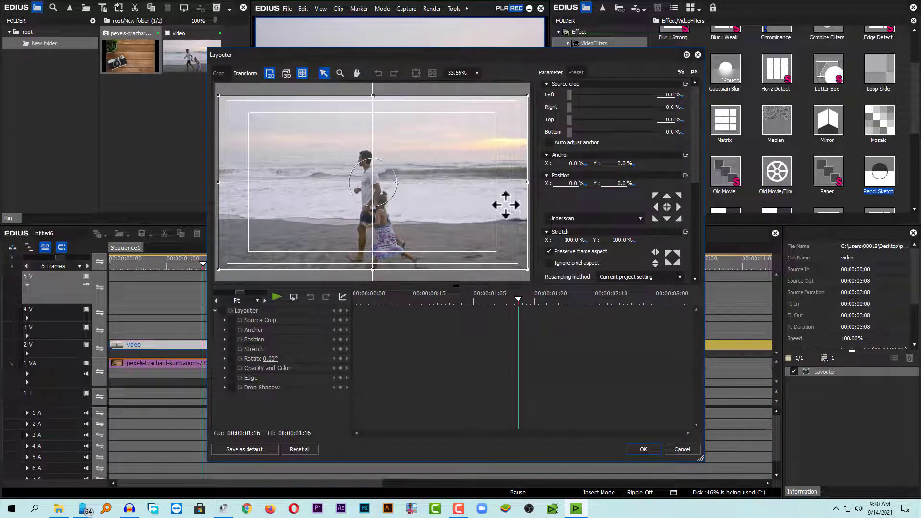
pyautogui.moveTo(531, 274); pyautogui.dragTo(440, 220)
pyautogui.moveTo(403, 194); pyautogui.dragTo(436, 206)
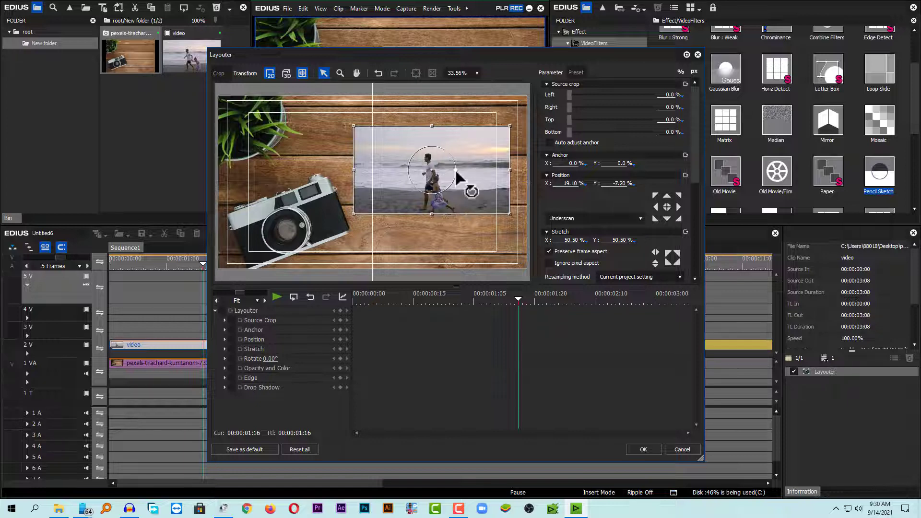
# Rotate the shrunken frozen video clockwise by about 6.5°
pyautogui.moveTo(457, 171); pyautogui.dragTo(479, 180)
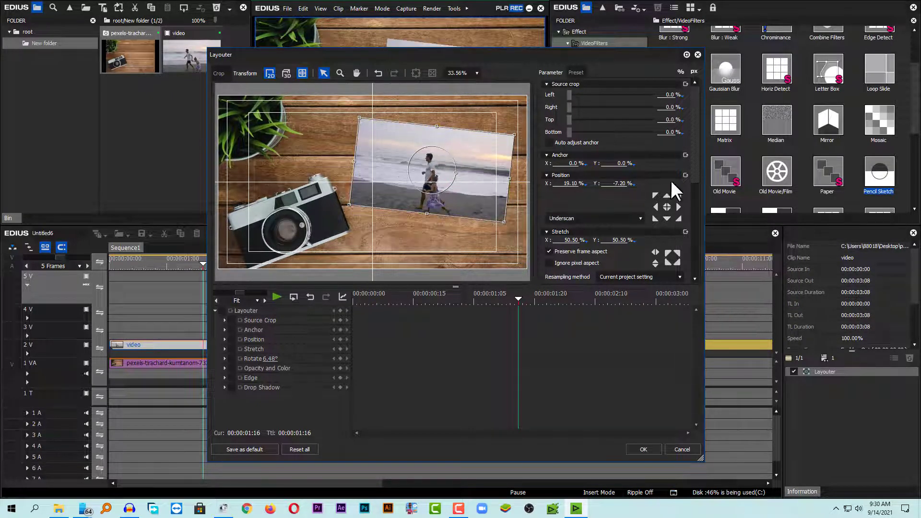
pyautogui.moveTo(694, 159); pyautogui.dragTo(682, 203)
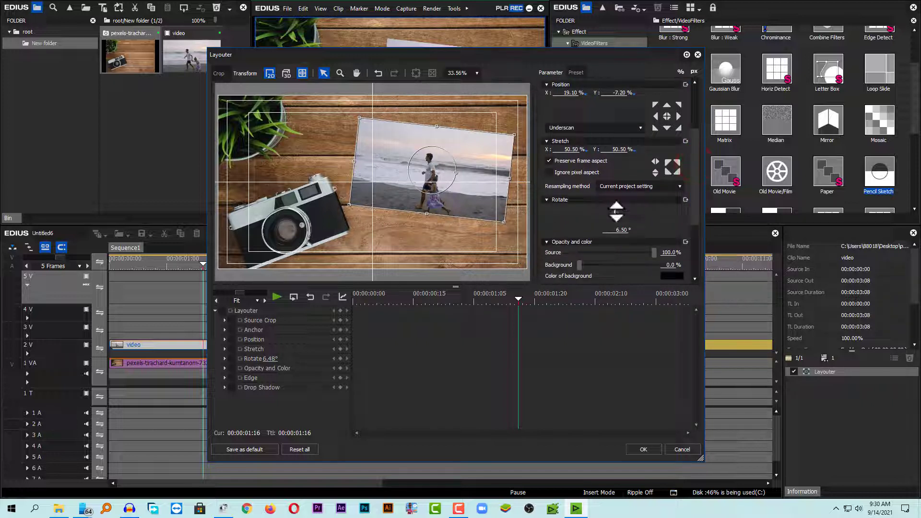
pyautogui.click(448, 191)
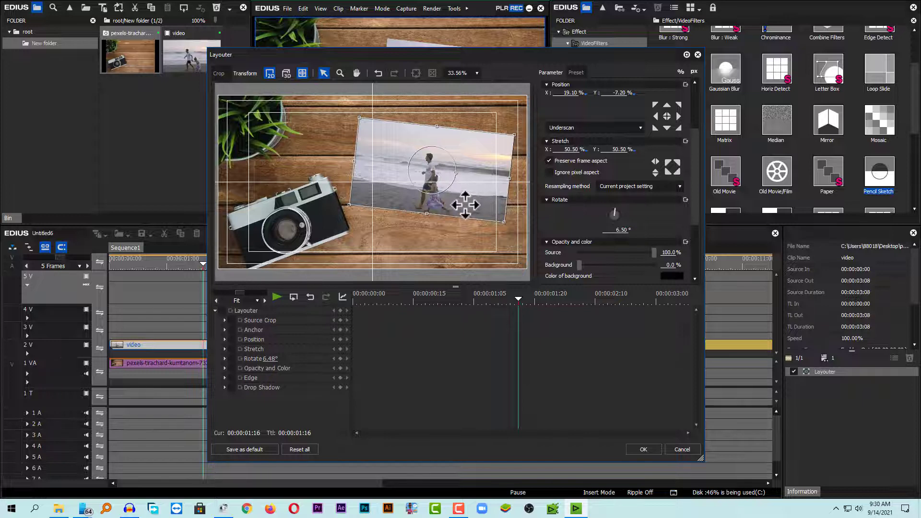
# Give the frozen video a white outside edge of about 10 px and apply the layout
pyautogui.click(695, 177)
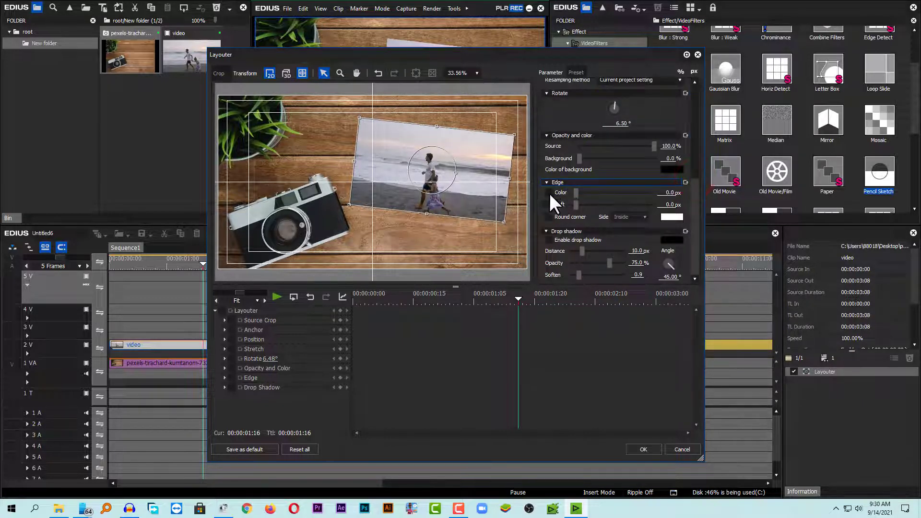
pyautogui.click(549, 192)
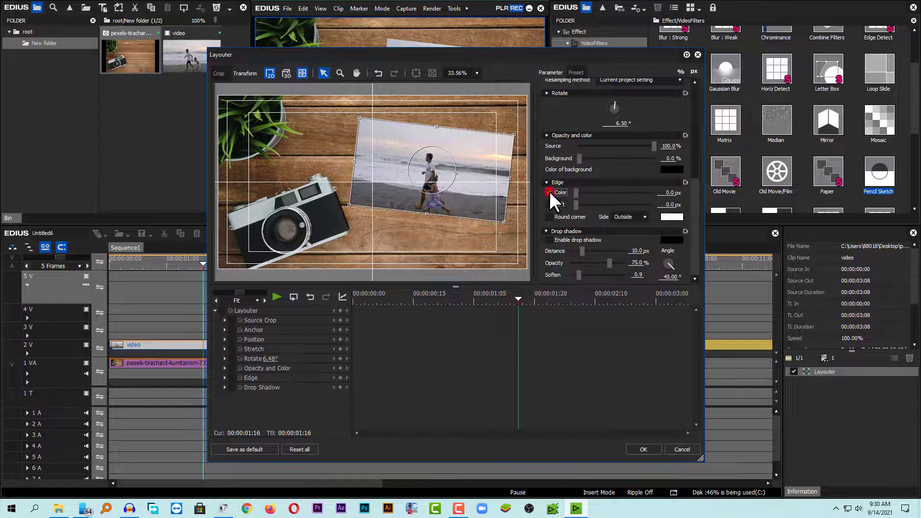
pyautogui.click(575, 192)
pyautogui.moveTo(581, 192); pyautogui.dragTo(587, 192)
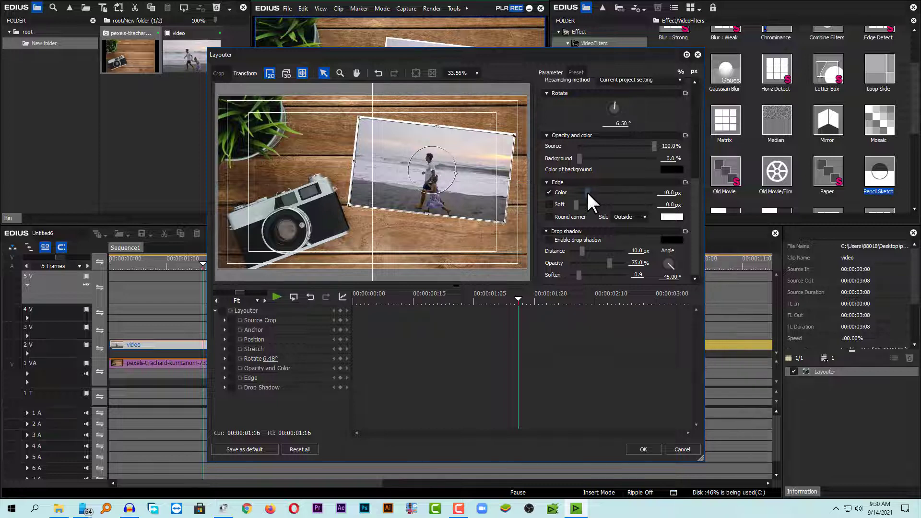
pyautogui.click(449, 241)
pyautogui.click(633, 450)
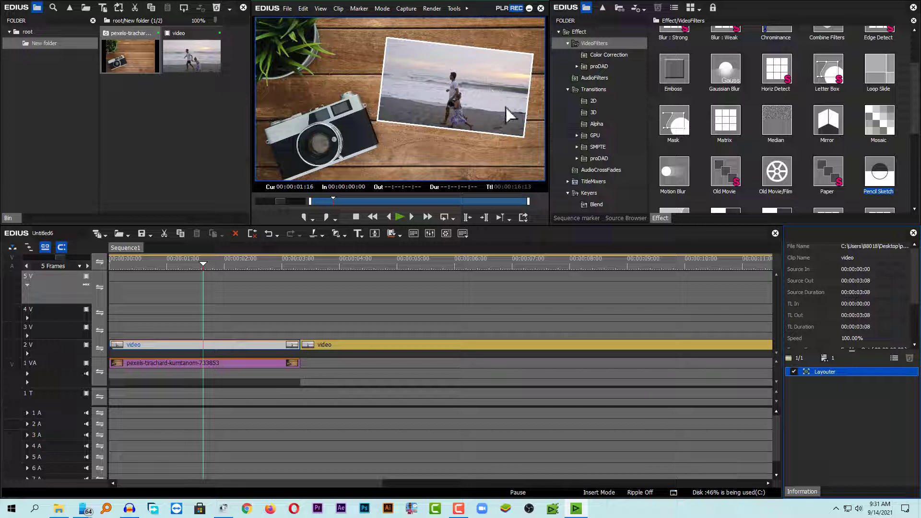
# Apply the Pencil Sketch video filter to the frozen video on track 2V
pyautogui.click(600, 43)
pyautogui.click(865, 99)
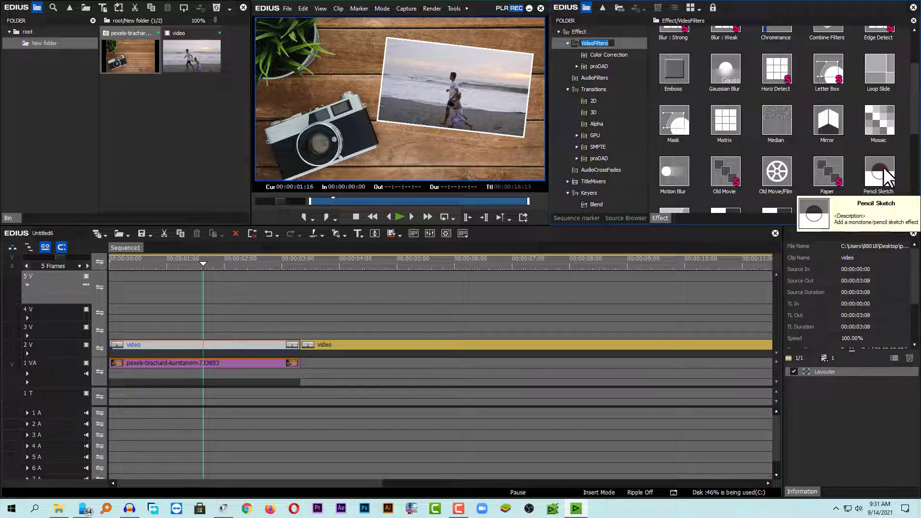
pyautogui.moveTo(882, 167)
pyautogui.mouseDown()
pyautogui.moveTo(580, 288)
pyautogui.moveTo(226, 353)
pyautogui.moveTo(219, 346)
pyautogui.mouseUp()
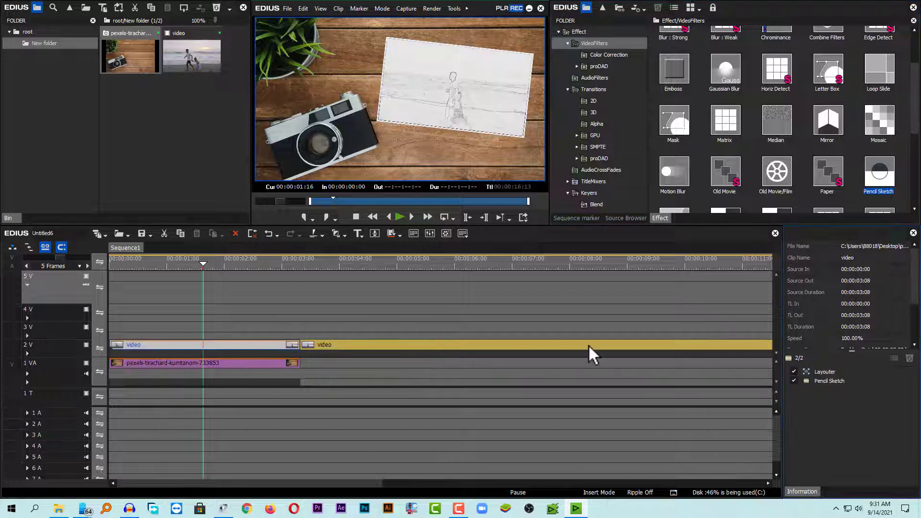
# Set the Pencil Sketch intensity to about 9.16 and turn on smoothing
pyautogui.doubleClick(845, 381)
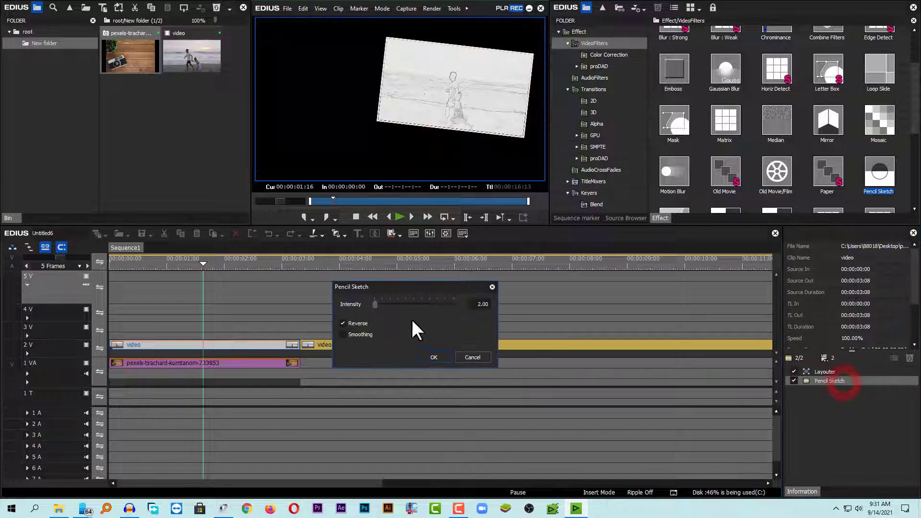
pyautogui.moveTo(376, 304); pyautogui.dragTo(376, 303)
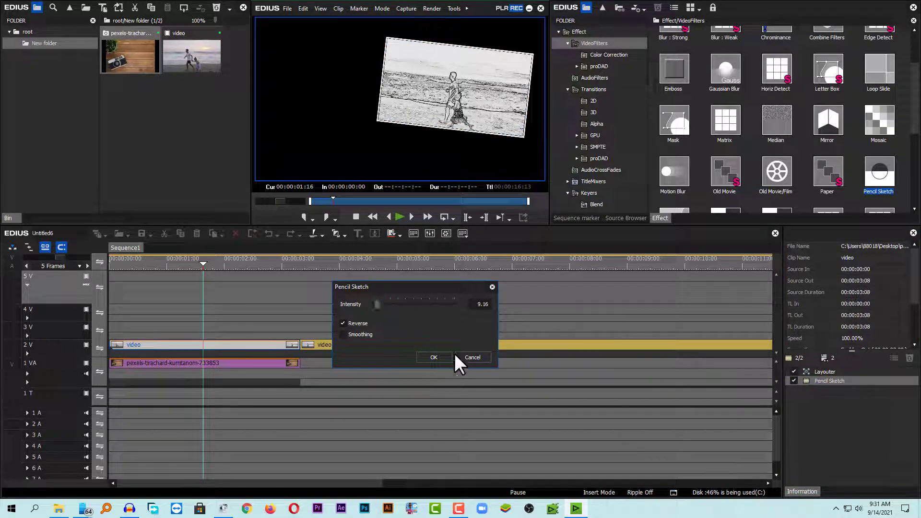
pyautogui.click(359, 335)
pyautogui.click(429, 357)
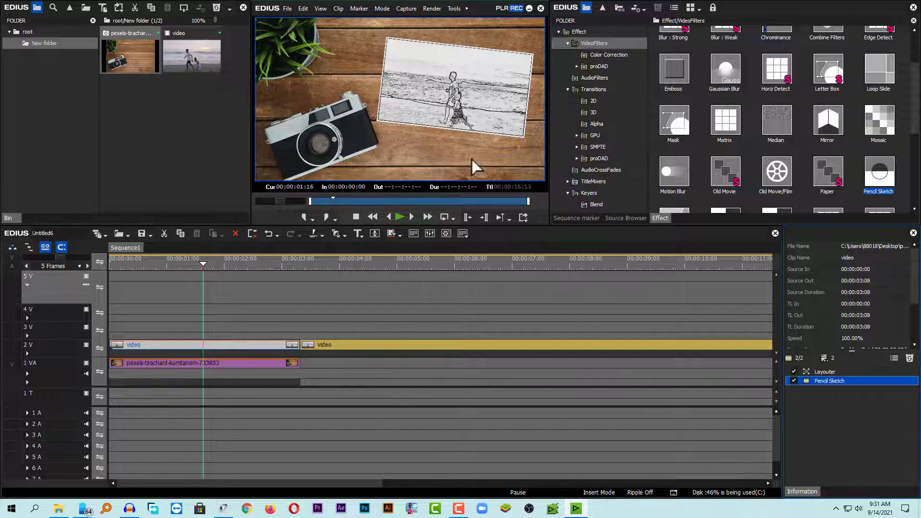
# Play the opening from the start of the timeline to check the sketched picture over the camera photo
pyautogui.moveTo(199, 263); pyautogui.dragTo(91, 277)
pyautogui.press('space')
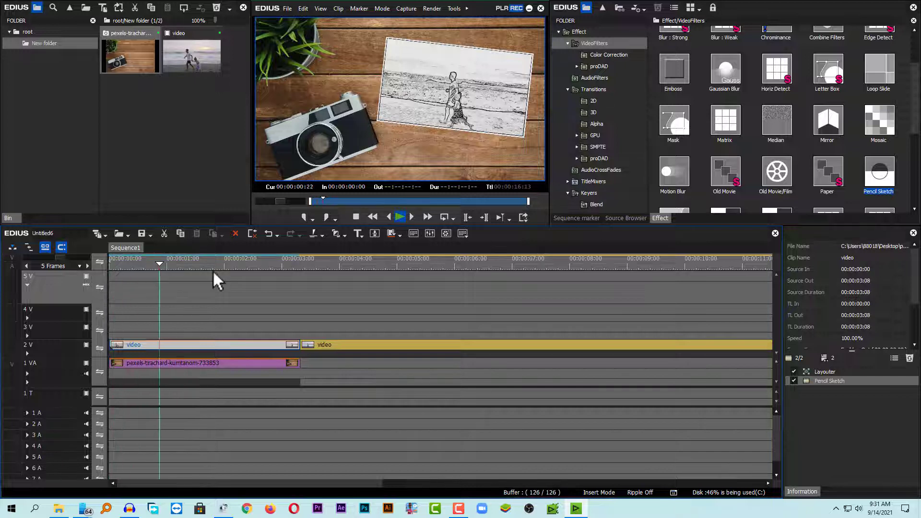
pyautogui.press('space')
# Add the frozen video and the camera photo together to the bin as a sequence made from the selected clips
pyautogui.click(228, 289)
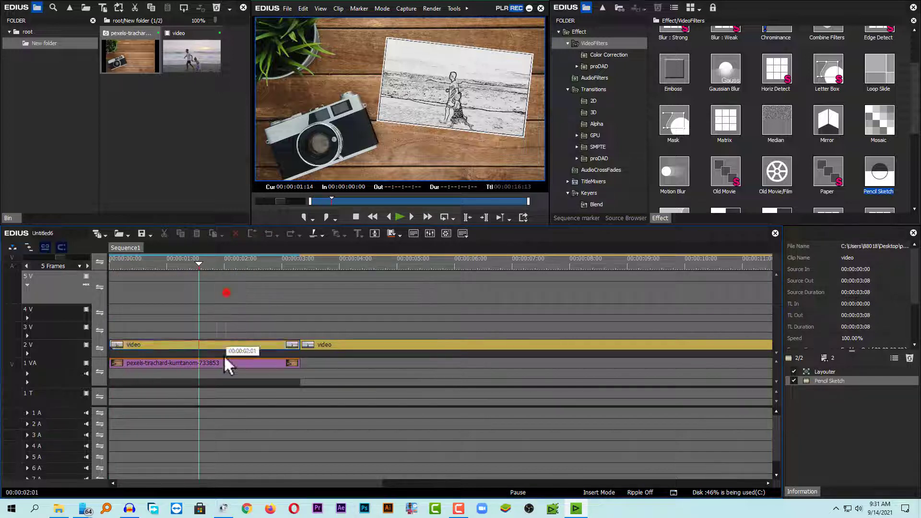
pyautogui.click(234, 303)
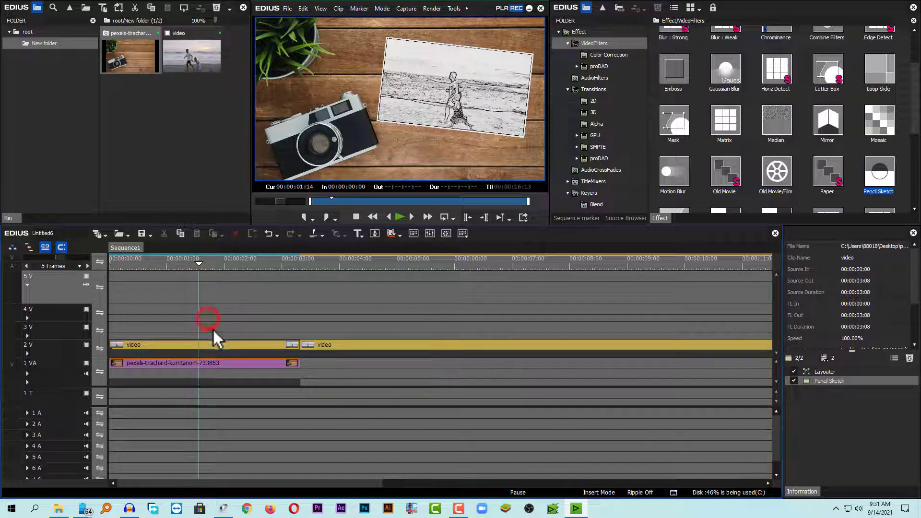
pyautogui.moveTo(212, 328); pyautogui.dragTo(214, 378)
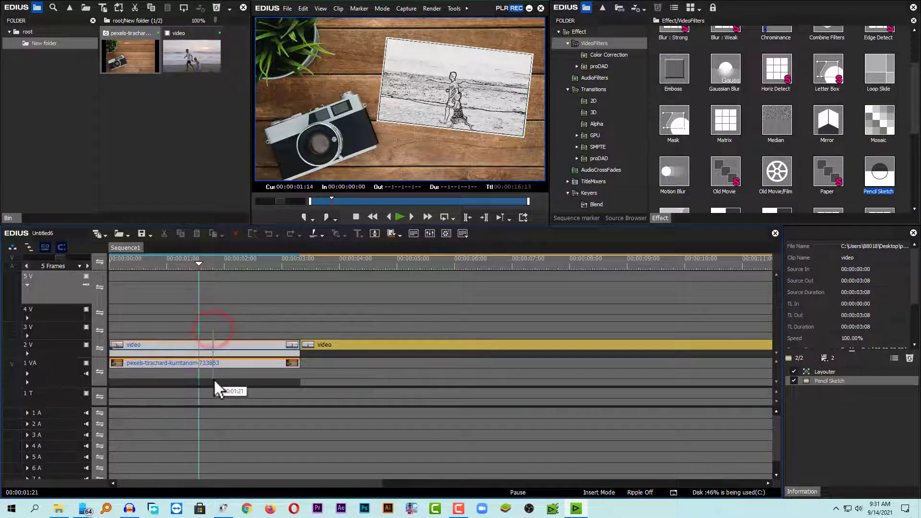
pyautogui.click(303, 9)
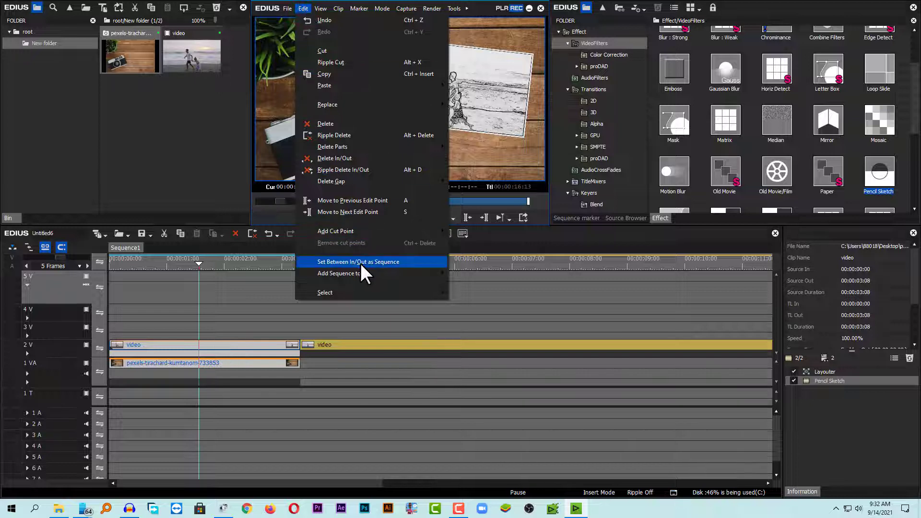
pyautogui.moveTo(361, 274)
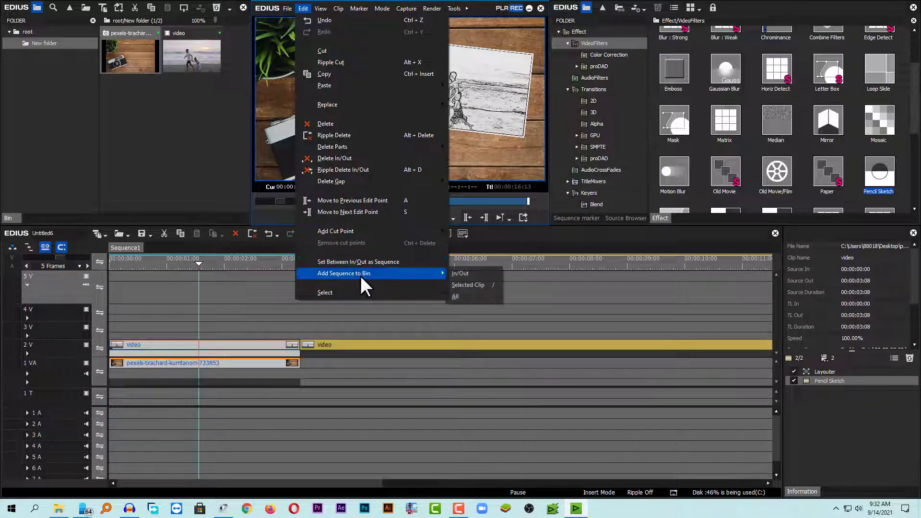
pyautogui.click(481, 286)
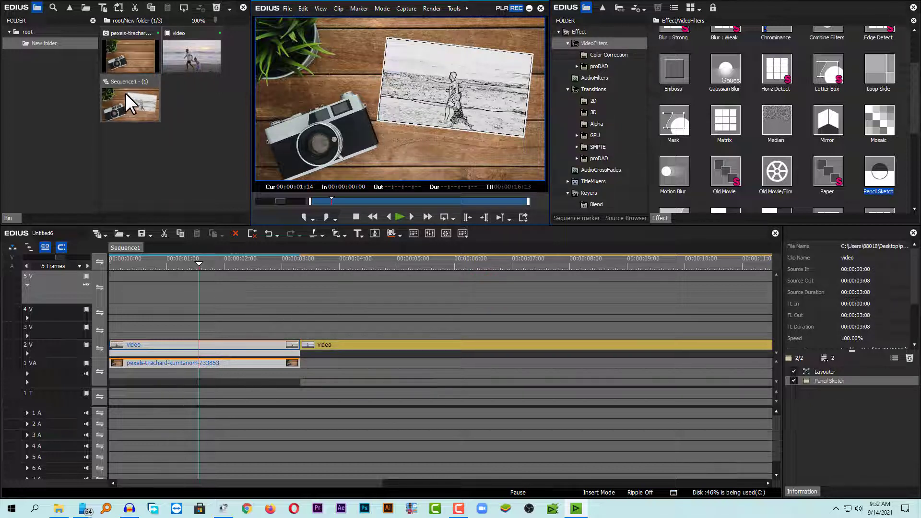
# Replace the frozen video and camera photo on the timeline with the new bin sequence, placed at the start of track 2V
pyautogui.moveTo(127, 93); pyautogui.dragTo(103, 327)
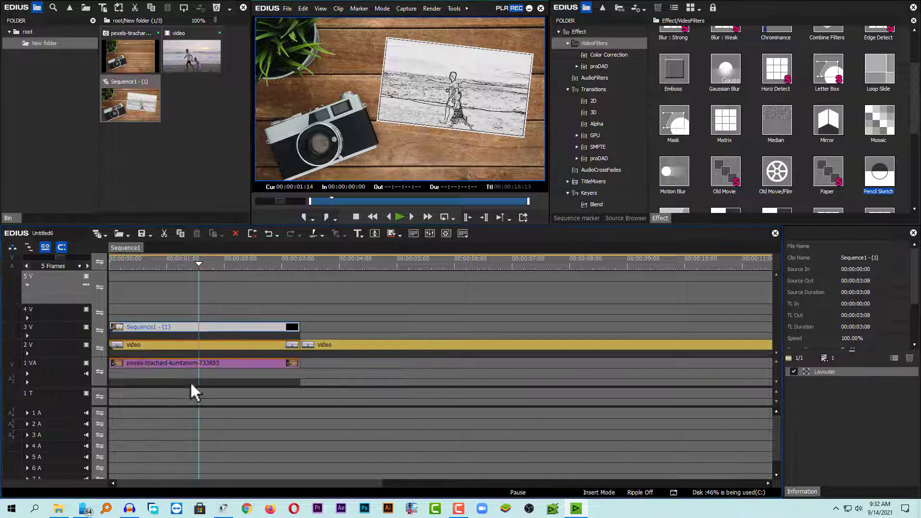
pyautogui.moveTo(193, 392); pyautogui.dragTo(183, 348)
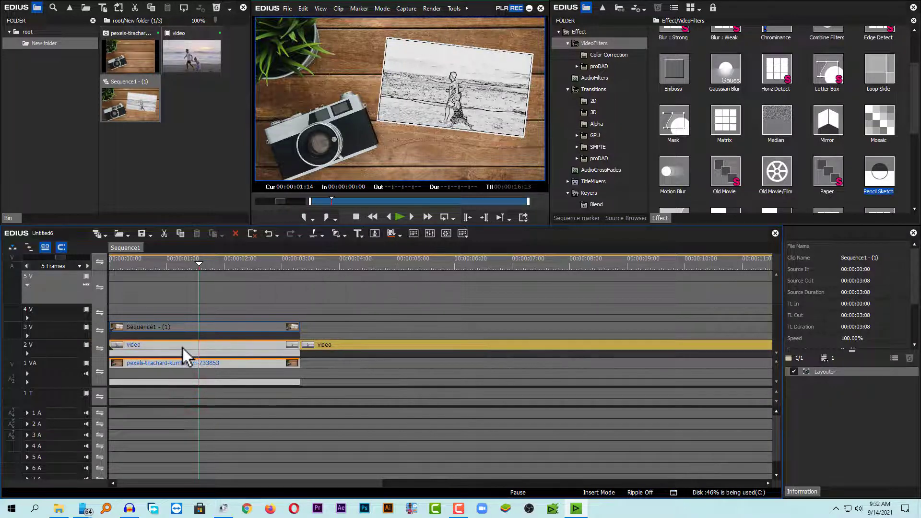
pyautogui.press('Delete')
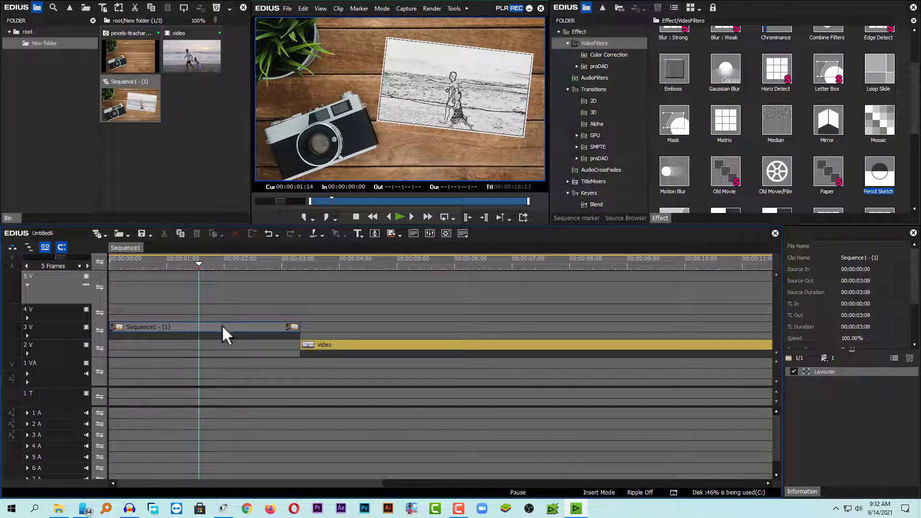
pyautogui.moveTo(222, 325); pyautogui.dragTo(220, 342)
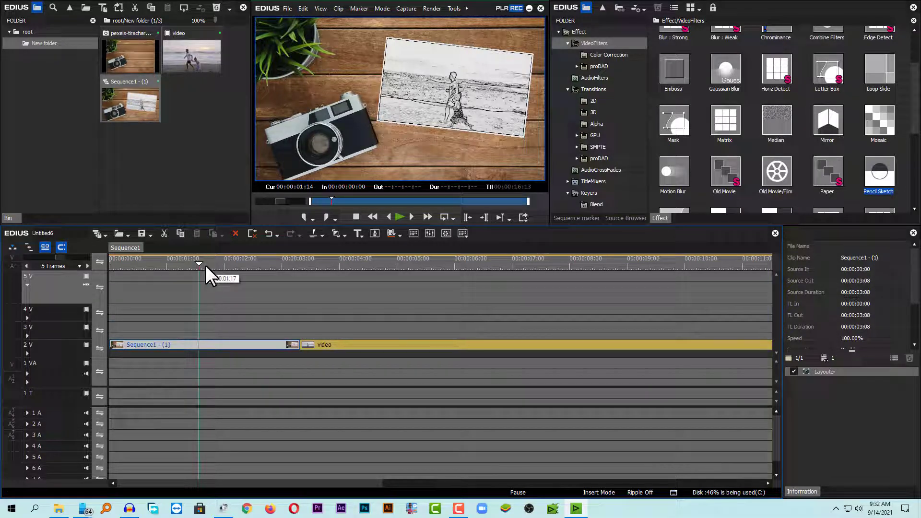
# Open the Layouter settings of the nested sequence clip on track 2V
pyautogui.moveTo(203, 266); pyautogui.dragTo(190, 267)
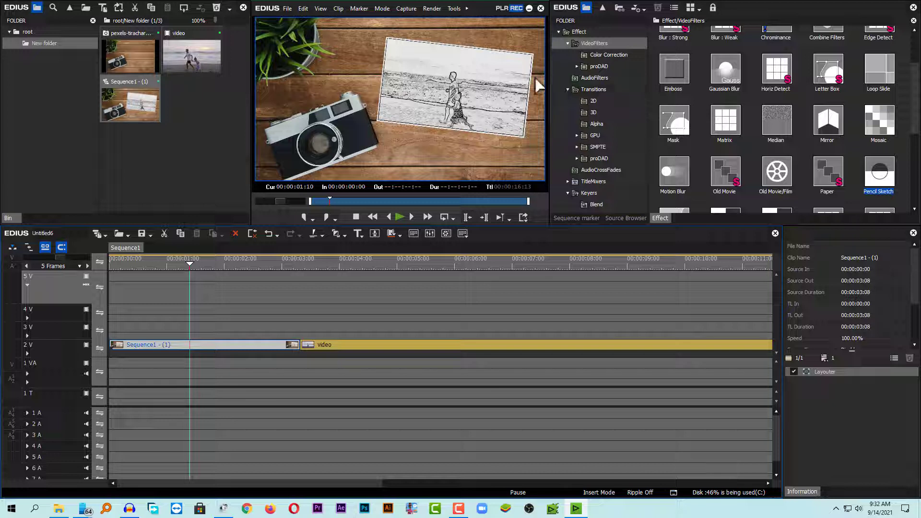
pyautogui.moveTo(226, 258); pyautogui.dragTo(215, 312)
pyautogui.click(229, 316)
pyautogui.click(226, 343)
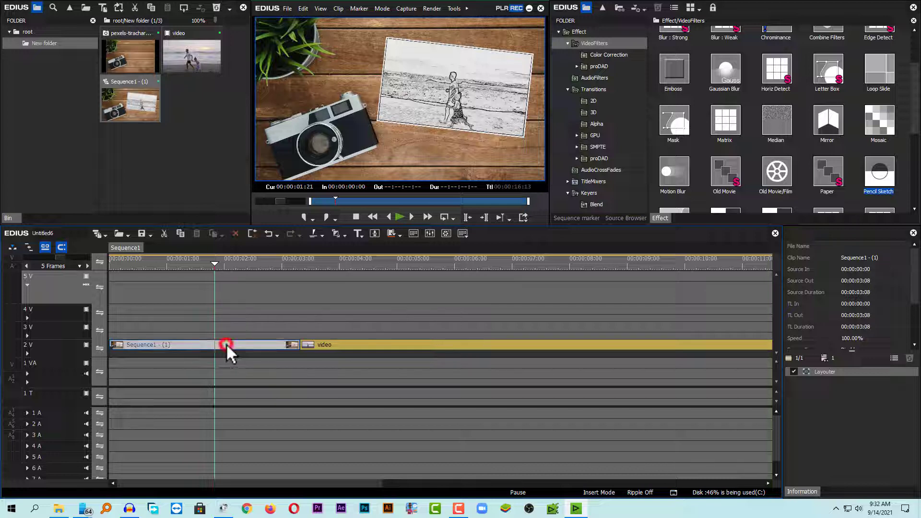
pyautogui.doubleClick(854, 372)
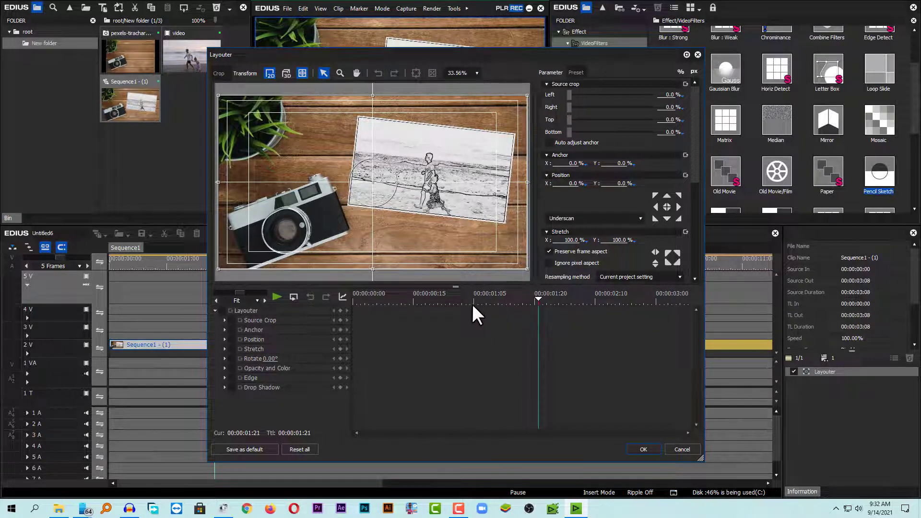
# Enable keyframing for all Layouter parameters and add a starting keyframe at 00:00:01:00
pyautogui.moveTo(355, 296); pyautogui.dragTo(454, 307)
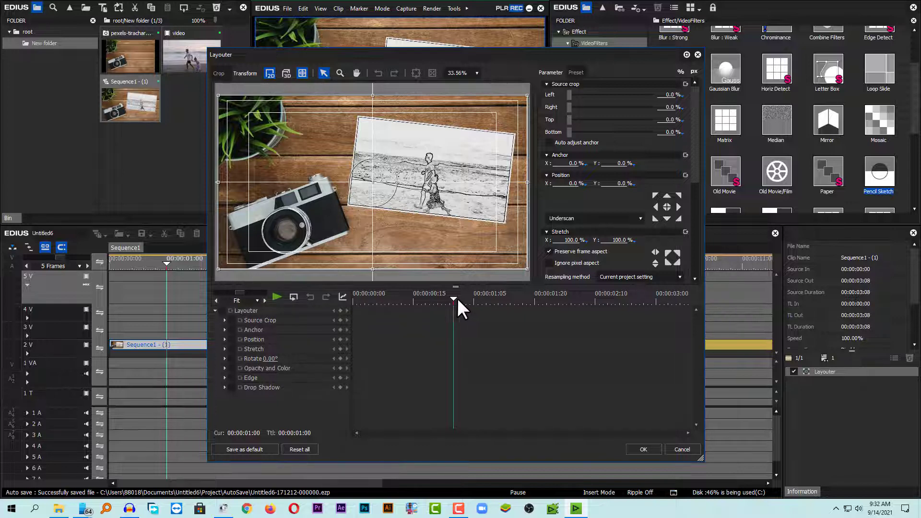
pyautogui.click(220, 309)
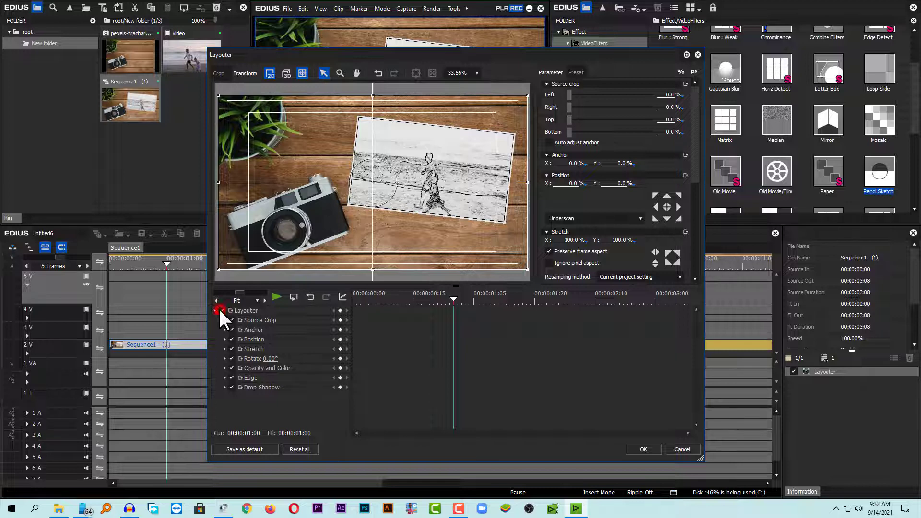
pyautogui.click(341, 310)
# At 00:00:03:07, enlarge the sequence to about 176.80% and shift it to about X -38.60%, Y 13.20%
pyautogui.moveTo(454, 298); pyautogui.dragTo(709, 301)
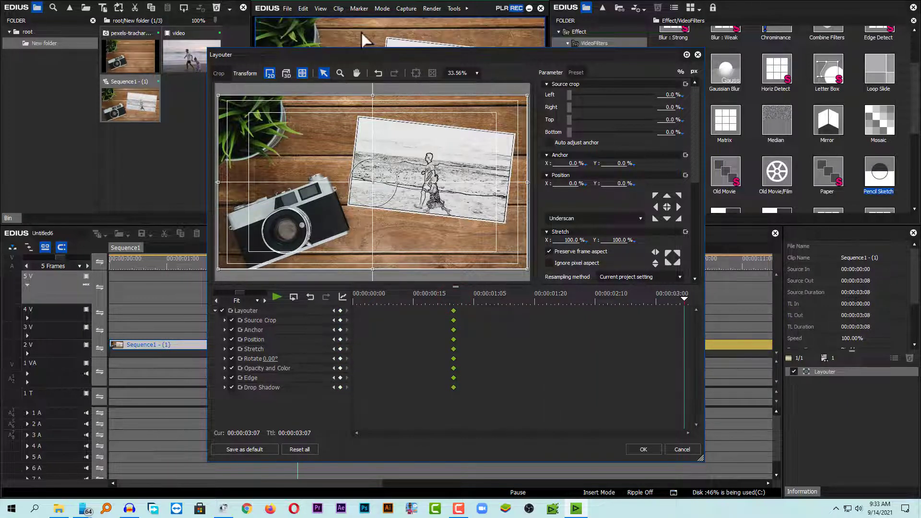
pyautogui.moveTo(375, 48); pyautogui.dragTo(374, 115)
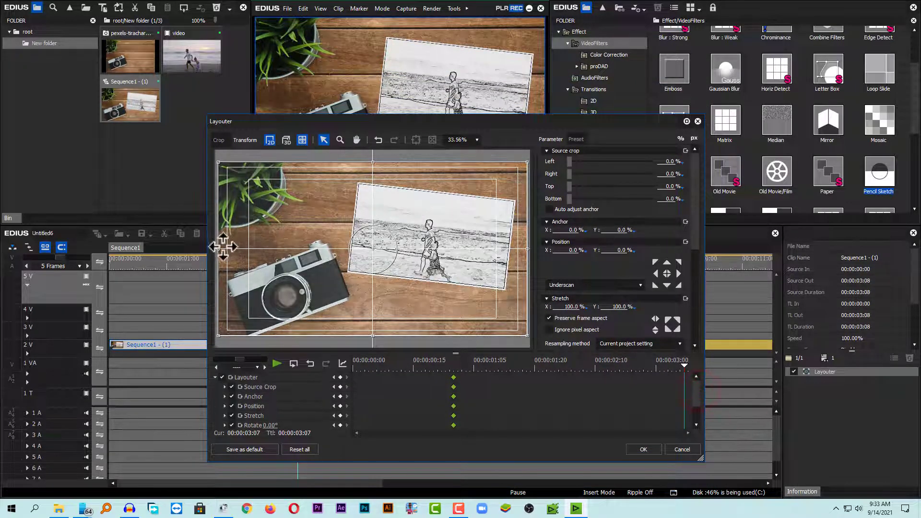
pyautogui.click(489, 222)
pyautogui.moveTo(454, 223); pyautogui.dragTo(406, 224)
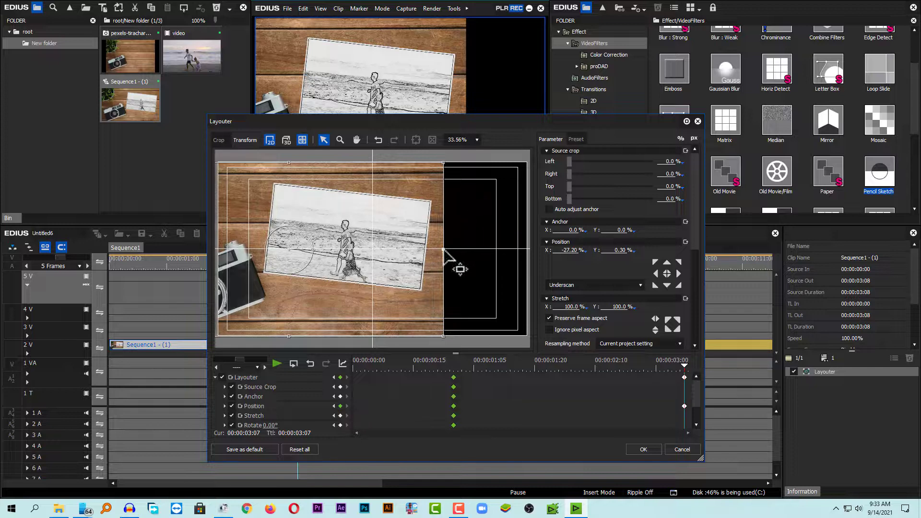
pyautogui.moveTo(444, 249); pyautogui.dragTo(551, 264)
pyautogui.moveTo(460, 253); pyautogui.dragTo(448, 261)
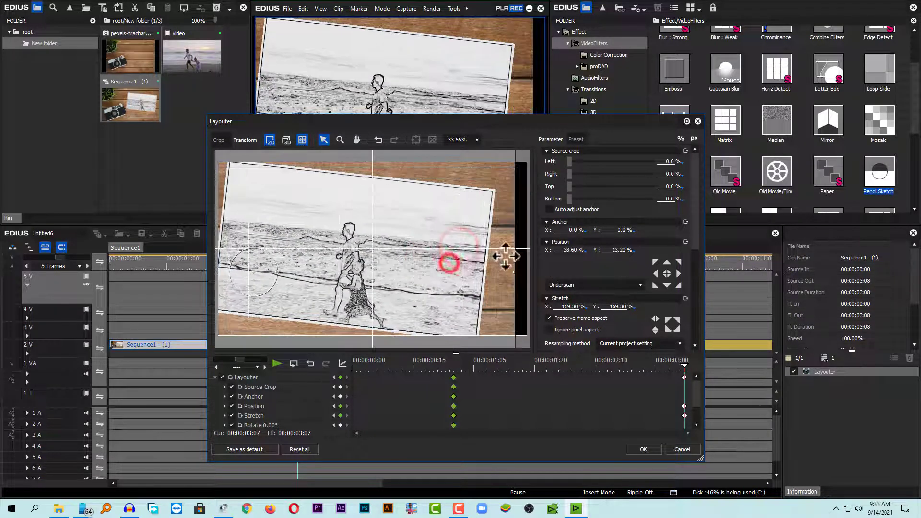
pyautogui.moveTo(524, 273); pyautogui.dragTo(527, 272)
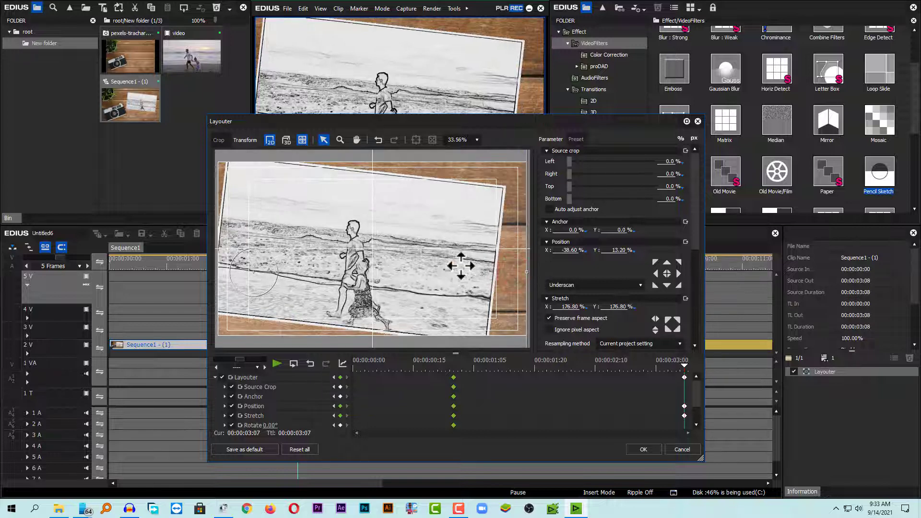
# Rotate the sequence to about -6.10° to straighten the sketched photo and move it to about X -33.20%, Y 19.90%
pyautogui.moveTo(697, 236); pyautogui.dragTo(698, 269)
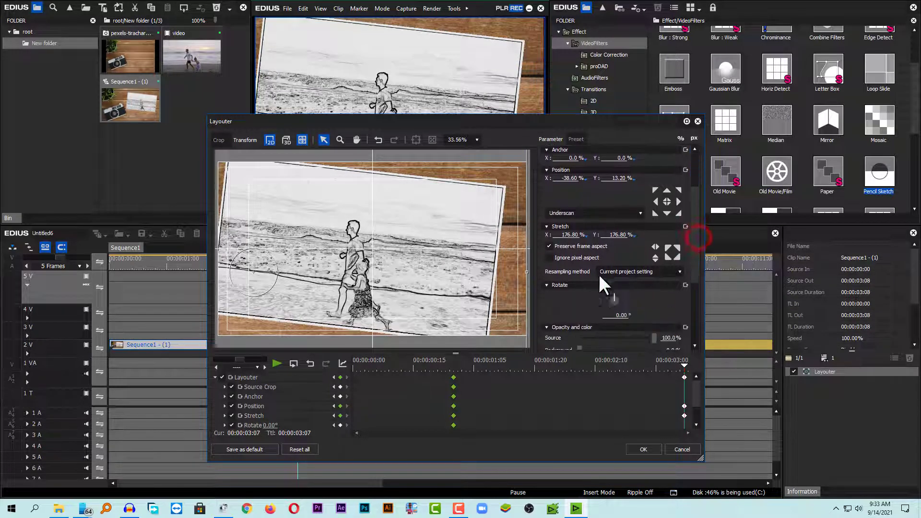
pyautogui.moveTo(614, 292); pyautogui.dragTo(614, 294)
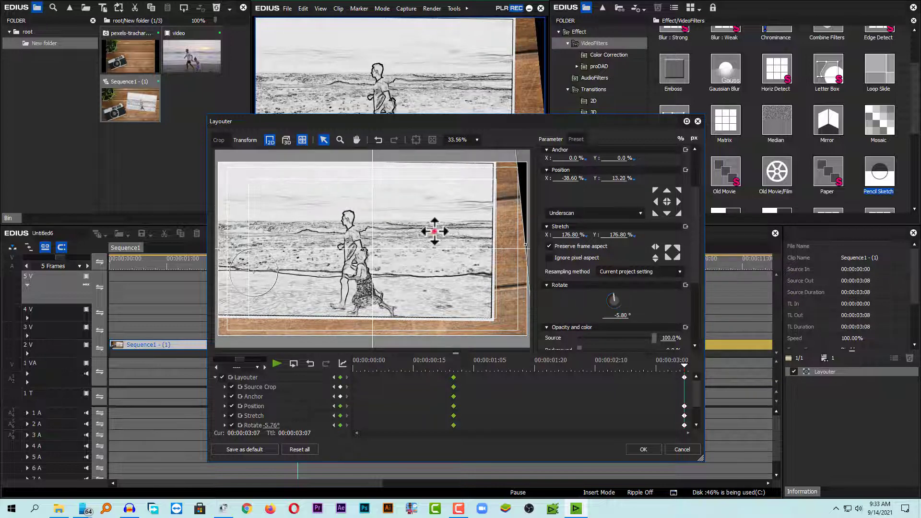
pyautogui.moveTo(436, 231); pyautogui.dragTo(448, 236)
pyautogui.moveTo(613, 294); pyautogui.dragTo(614, 297)
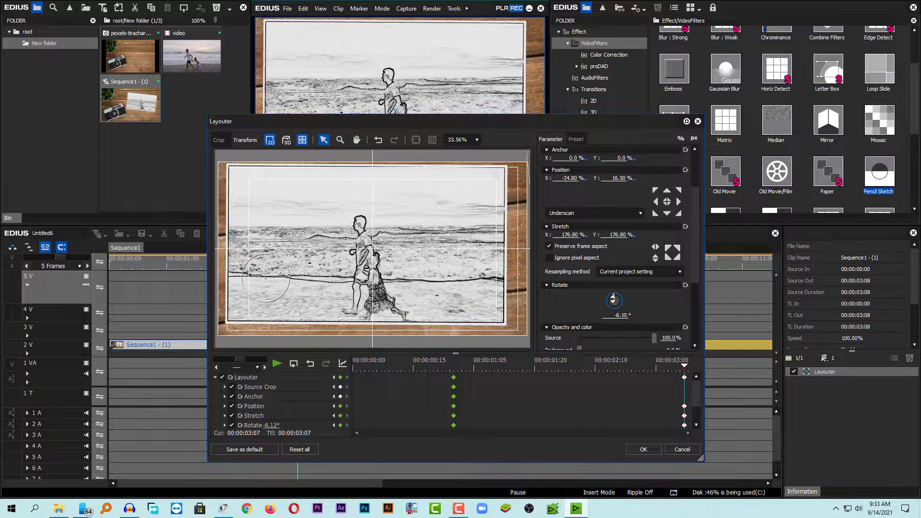
pyautogui.moveTo(487, 274); pyautogui.dragTo(485, 278)
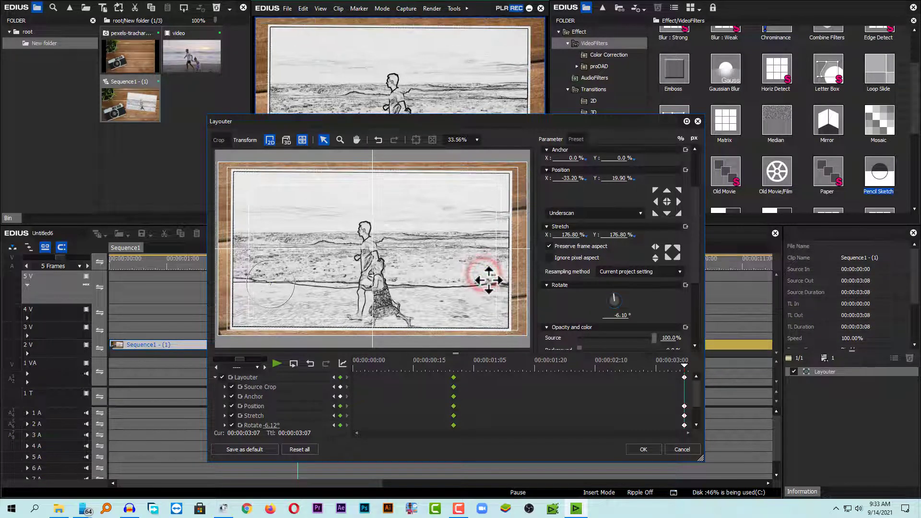
# Stretch the sequence to about 192.80% and reposition it so the sketched photo fills the frame
pyautogui.moveTo(694, 261); pyautogui.dragTo(691, 282)
pyautogui.moveTo(566, 185); pyautogui.dragTo(571, 103)
pyautogui.moveTo(478, 211)
pyautogui.mouseDown()
pyautogui.moveTo(465, 212)
pyautogui.moveTo(473, 216)
pyautogui.mouseUp()
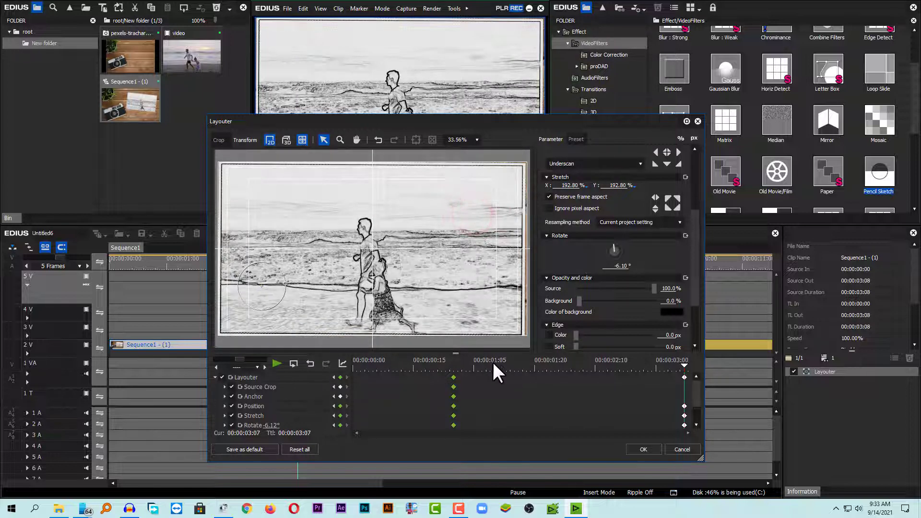
# Preview the zoom animation, apply the layout, and scrub back to near the start of the timeline
pyautogui.moveTo(483, 361); pyautogui.dragTo(377, 368)
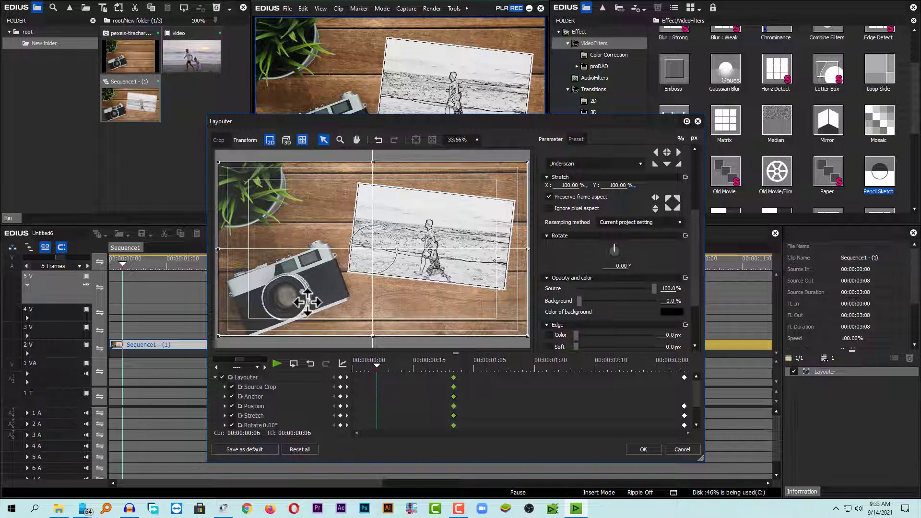
pyautogui.press('space')
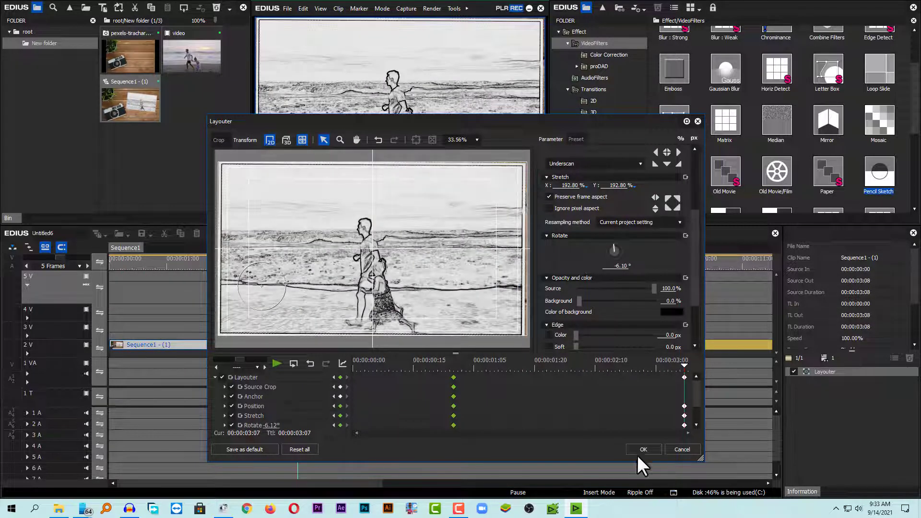
pyautogui.click(642, 449)
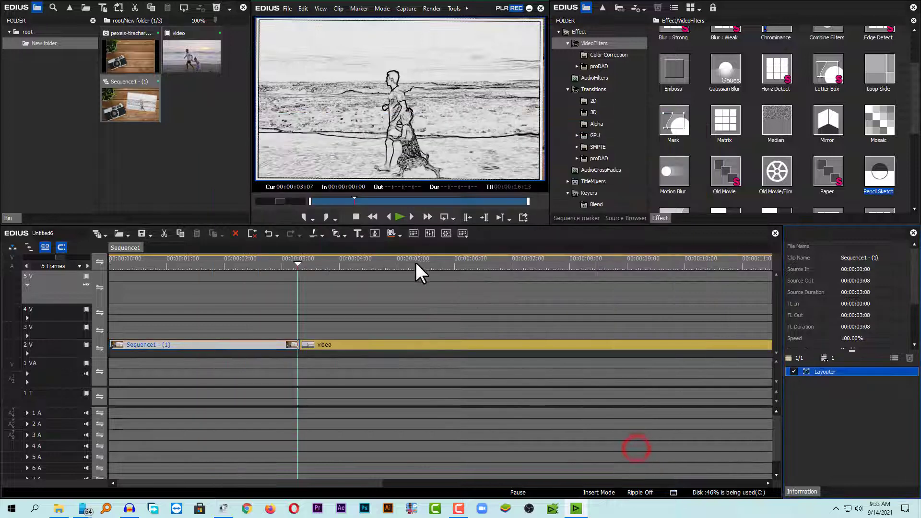
pyautogui.click(240, 266)
pyautogui.moveTo(240, 266); pyautogui.dragTo(118, 288)
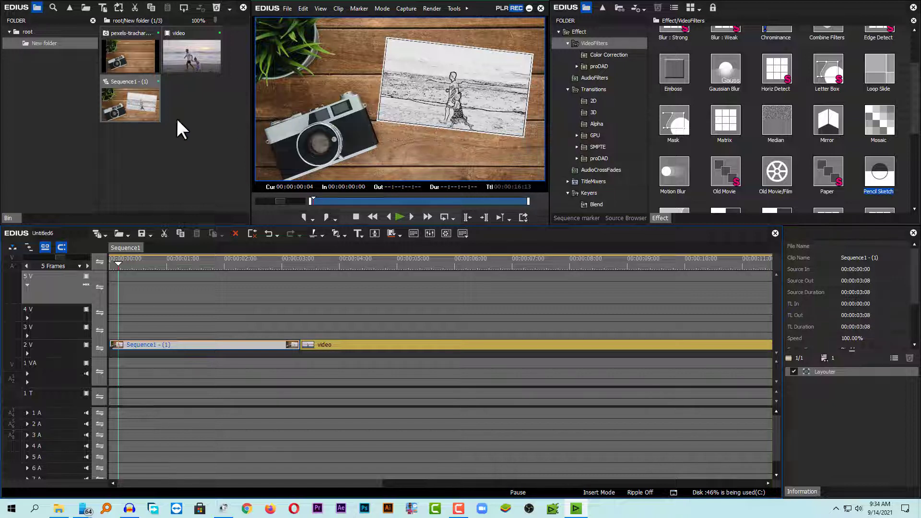
# Create a new Heroglyph Titler clip in the bin
pyautogui.rightClick(203, 108)
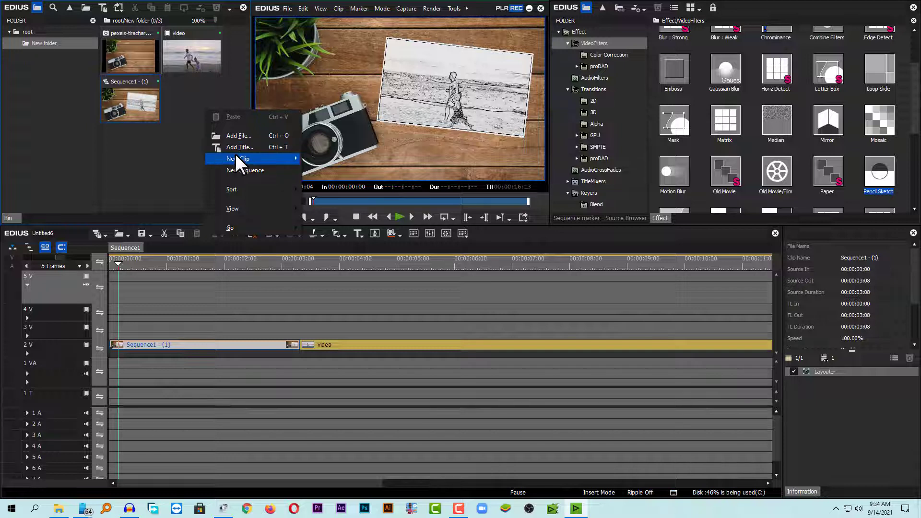
pyautogui.moveTo(236, 154)
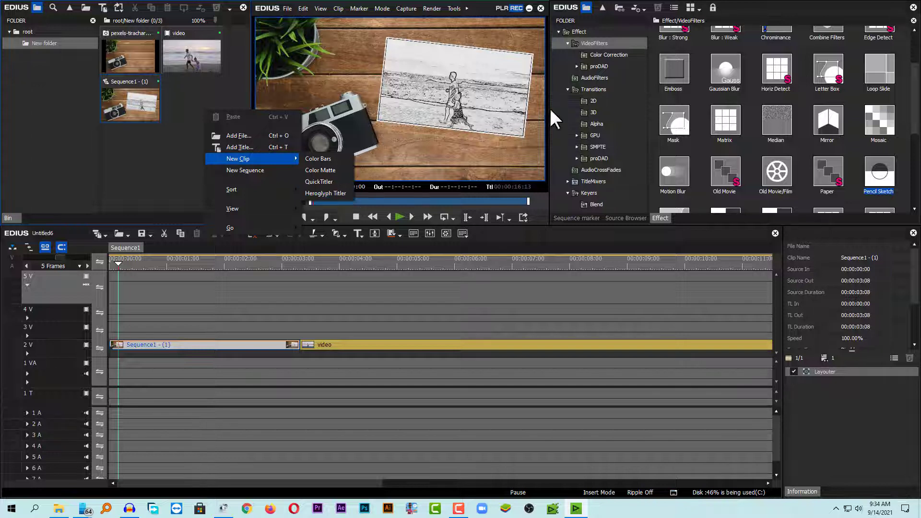
pyautogui.click(321, 192)
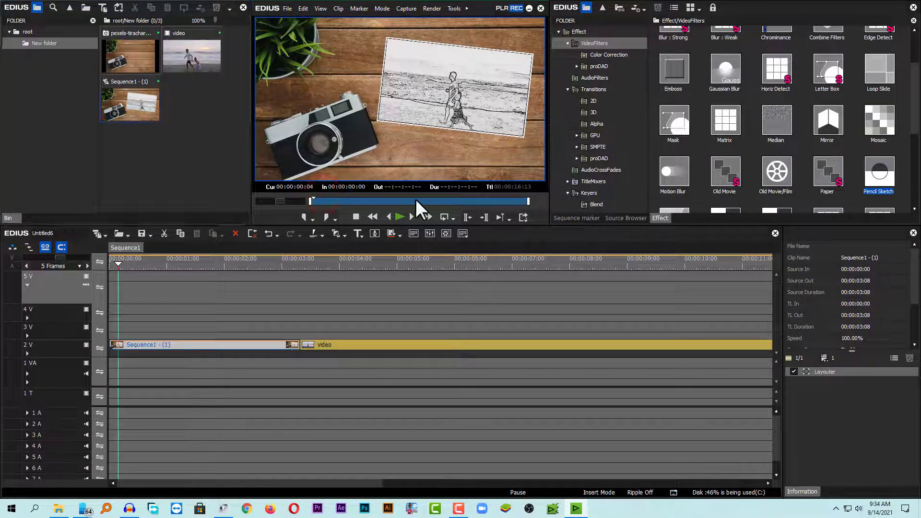
pyautogui.click(330, 329)
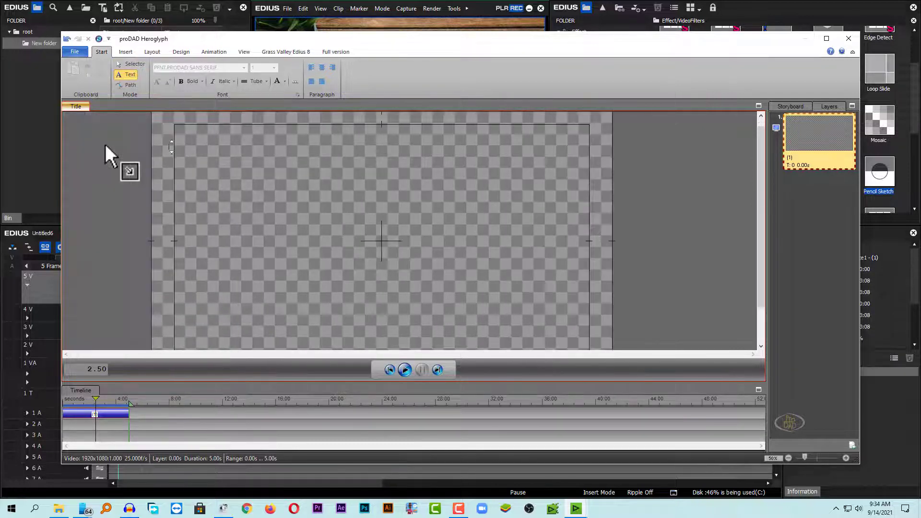
# Enter "pencil Sketch Effect" as the title text
pyautogui.write('pe')
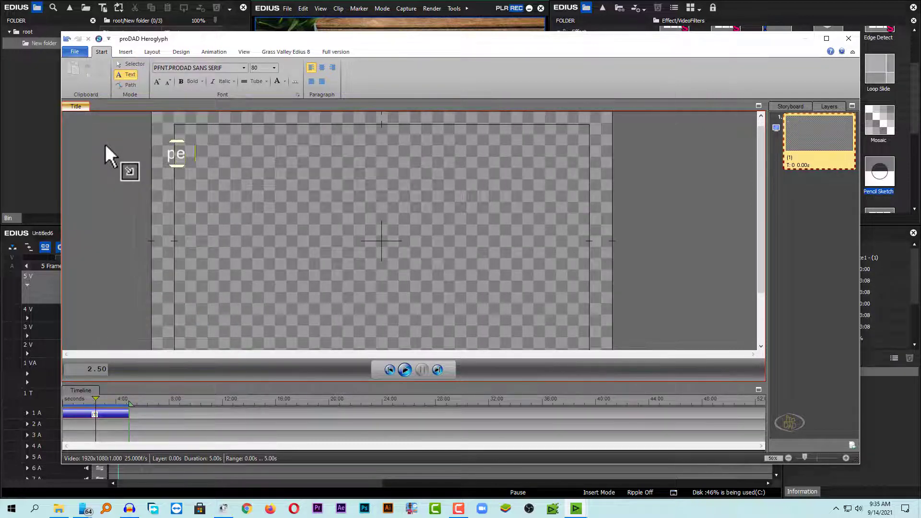
pyautogui.write('ncil')
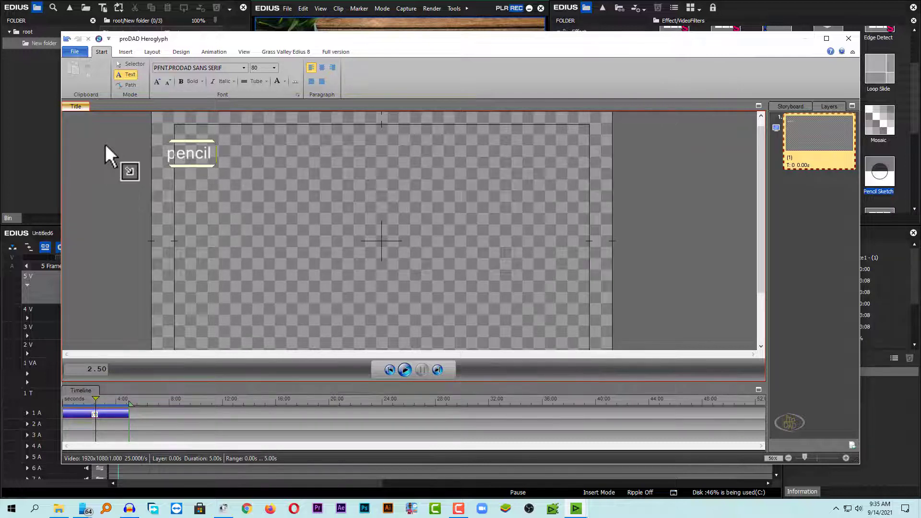
pyautogui.write(' Sketch')
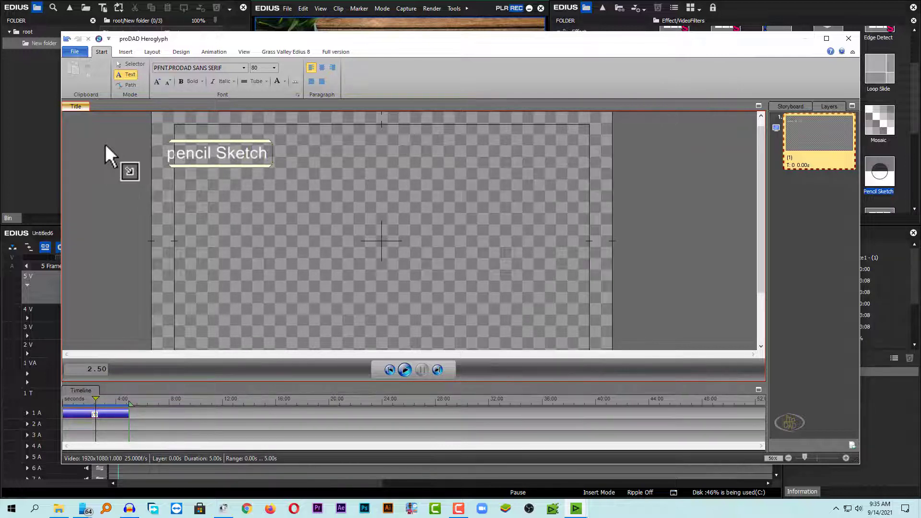
pyautogui.write(' Effect')
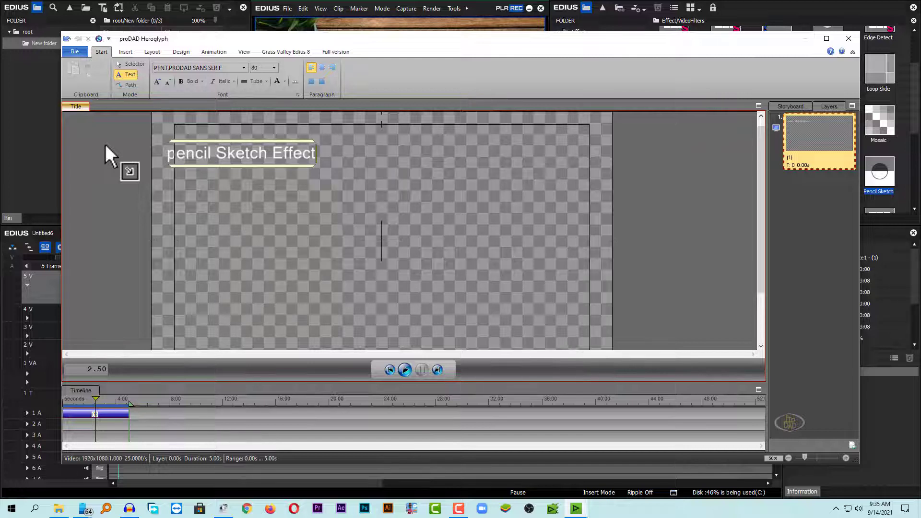
# Enlarge the title text to about size 155, set its font to proDAD Swing, and scale it up further
pyautogui.click(130, 64)
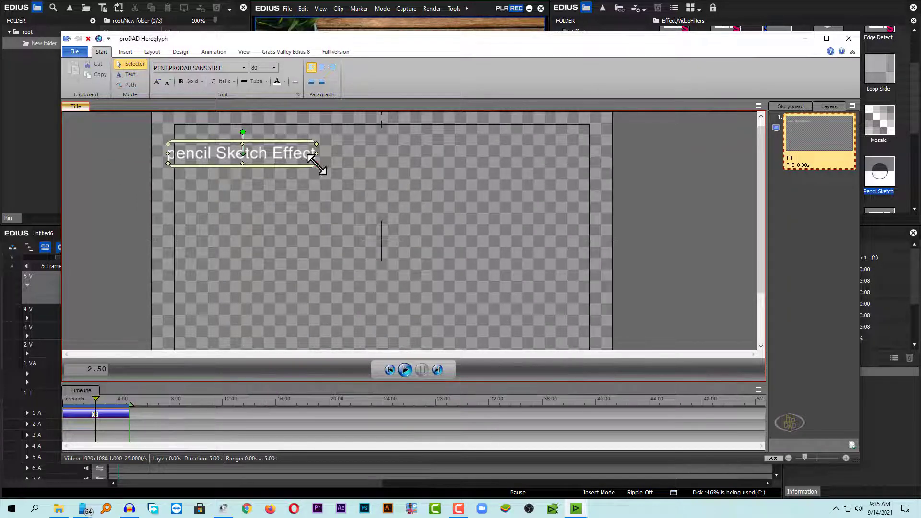
pyautogui.moveTo(316, 164)
pyautogui.mouseDown()
pyautogui.moveTo(343, 176)
pyautogui.moveTo(385, 240)
pyautogui.mouseUp()
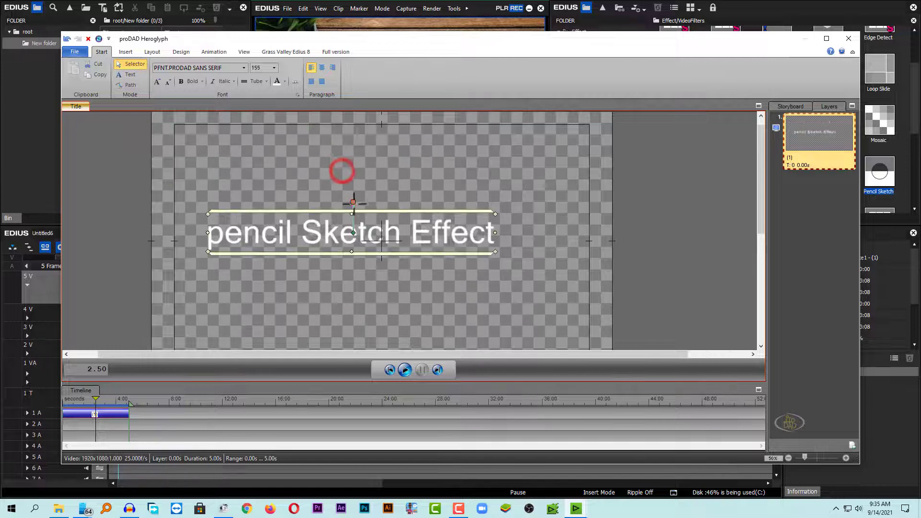
pyautogui.click(243, 67)
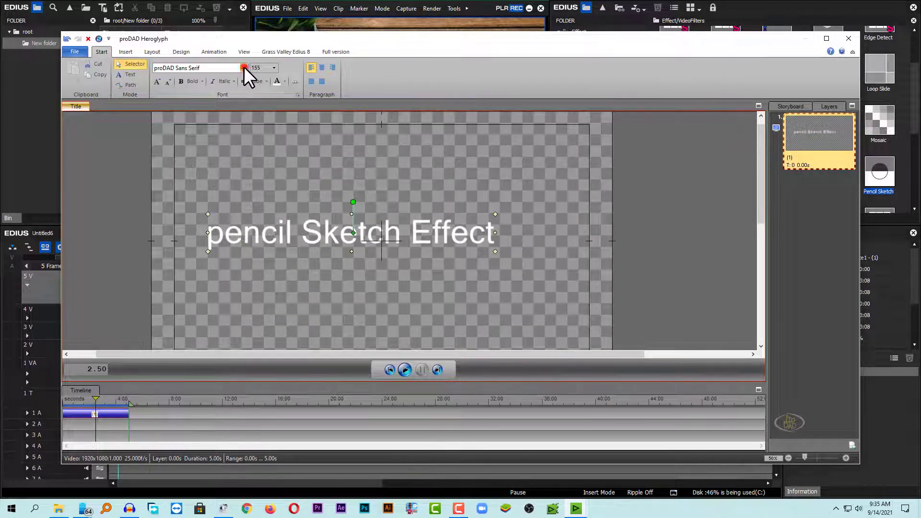
pyautogui.click(248, 94)
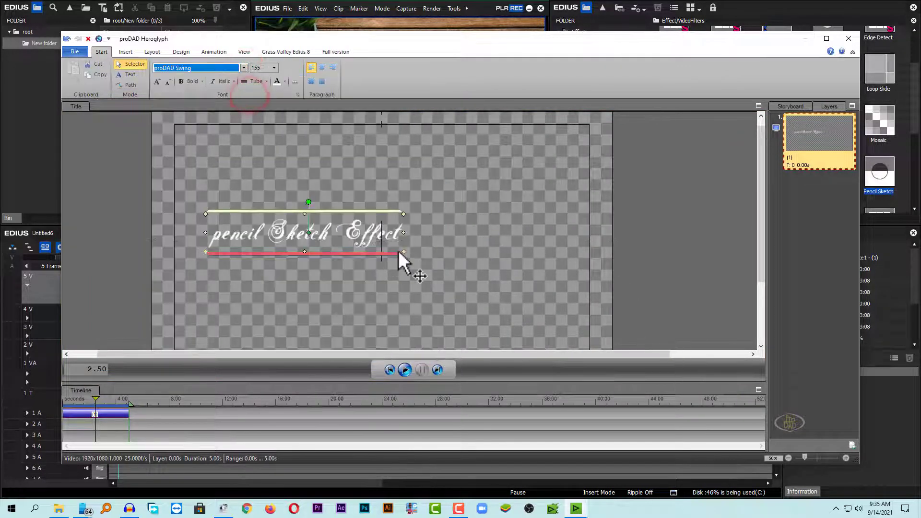
pyautogui.moveTo(403, 252)
pyautogui.mouseDown()
pyautogui.moveTo(464, 309)
pyautogui.moveTo(468, 323)
pyautogui.mouseUp()
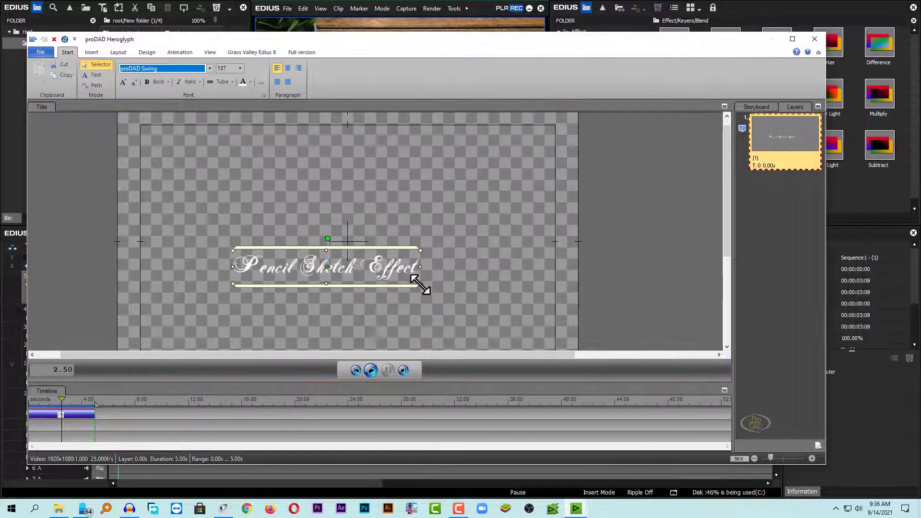
# Enlarge the "Pencil Sketch Effect" title to about size 181 and colour it in a near-black shade from the theme colours
pyautogui.click(422, 287)
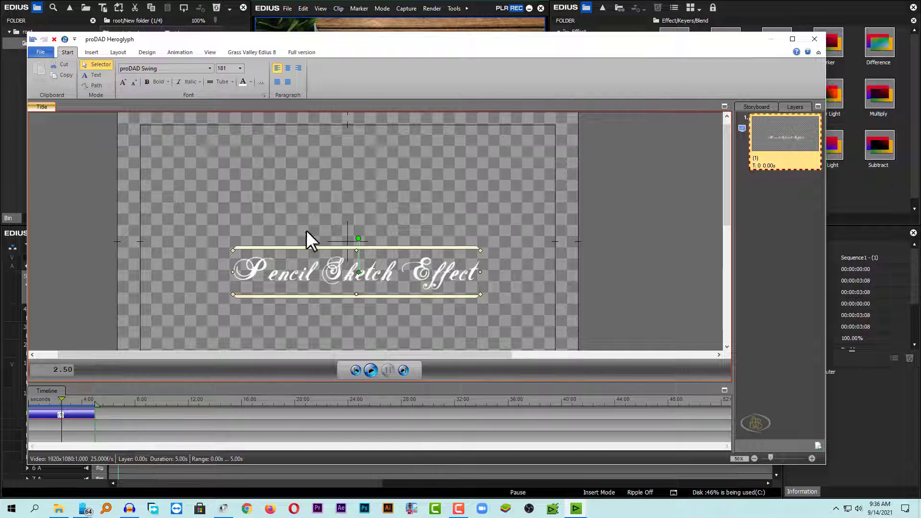
pyautogui.click(249, 82)
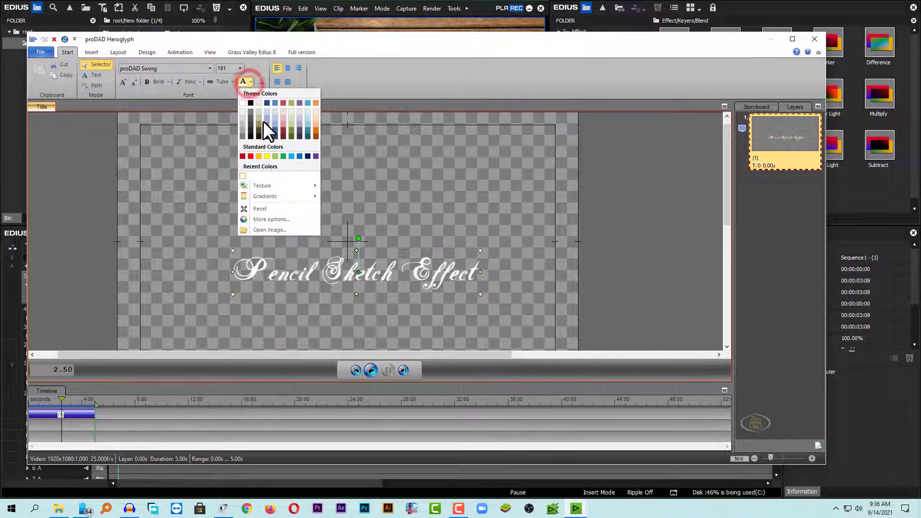
pyautogui.click(251, 131)
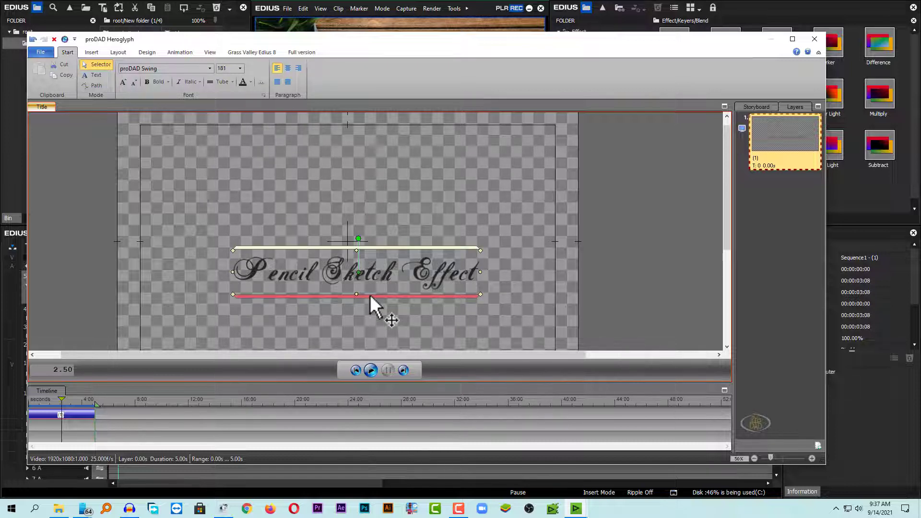
# Shift the title slightly down and right, and give it the ninth Fade-Out Effect preset with an out-effect duration of about 3.84 s
pyautogui.moveTo(370, 295); pyautogui.dragTo(381, 306)
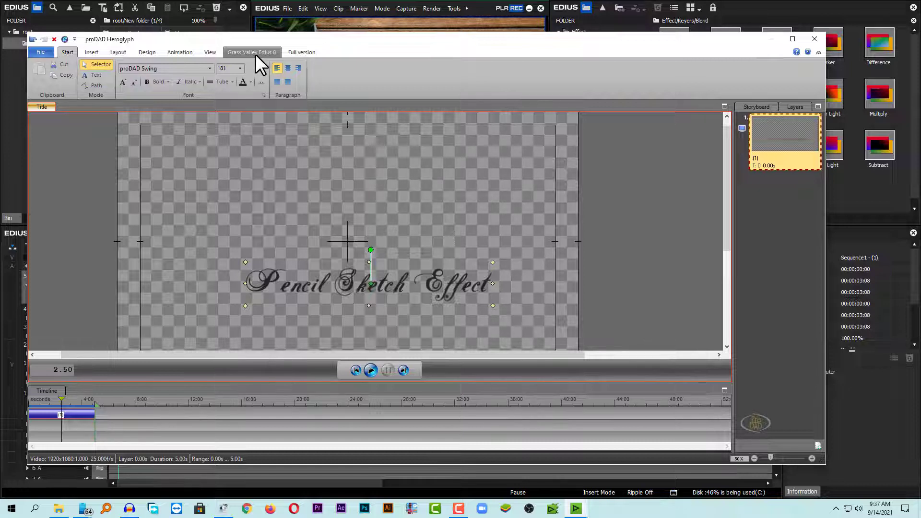
pyautogui.click(181, 52)
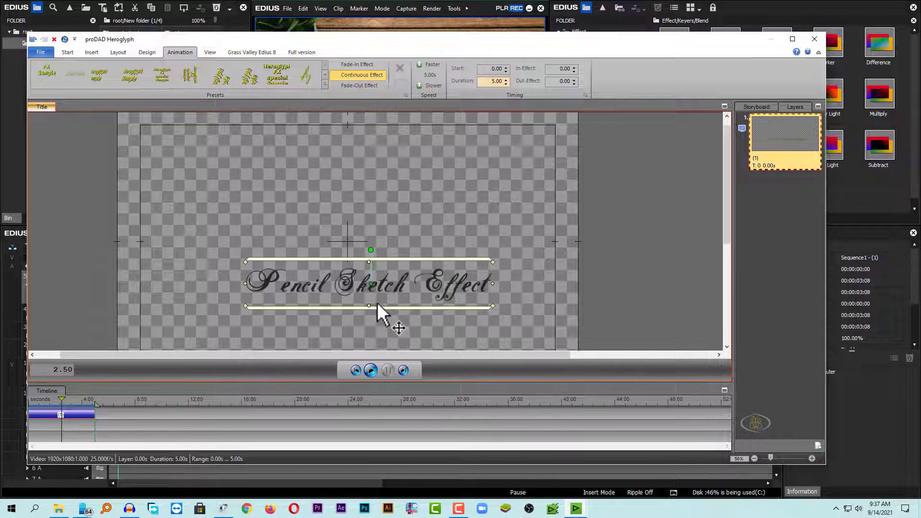
pyautogui.click(353, 85)
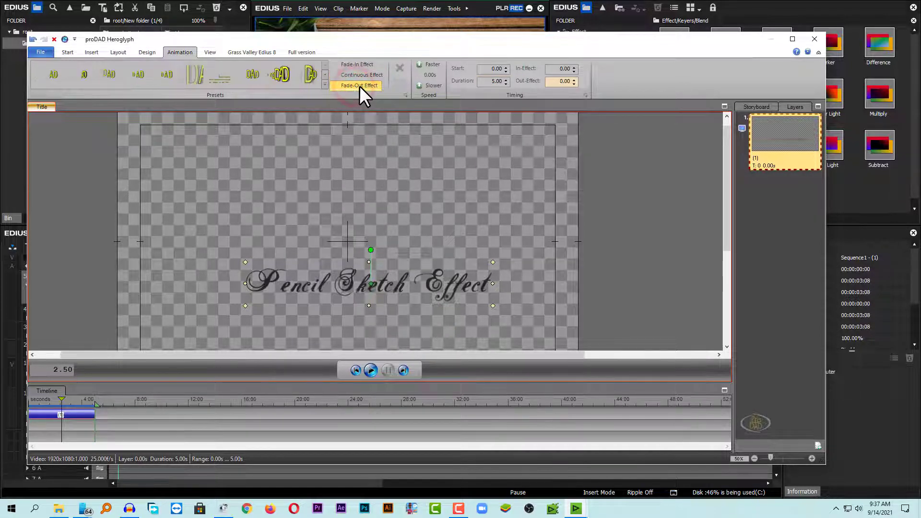
pyautogui.click(229, 76)
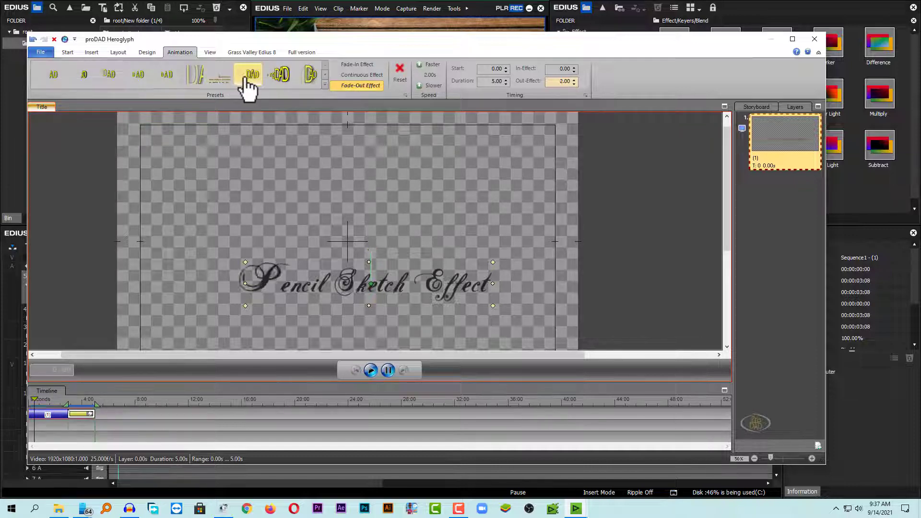
pyautogui.click(309, 77)
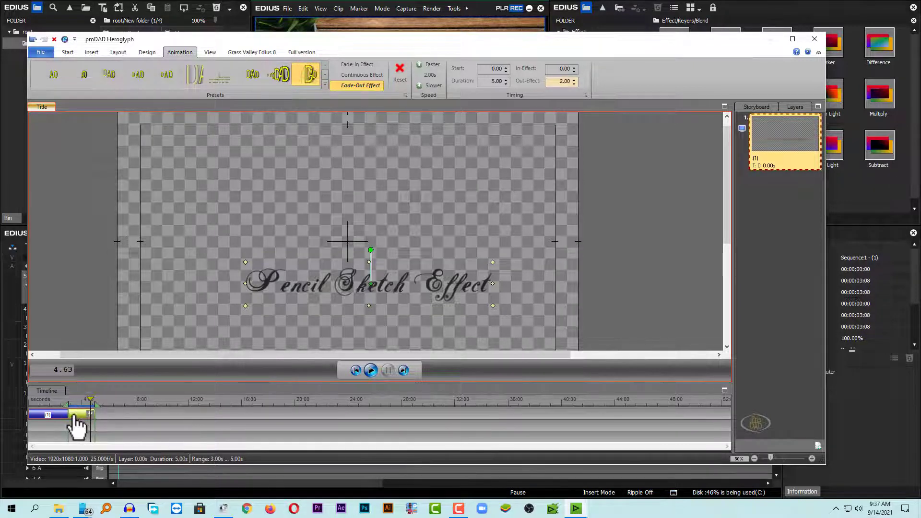
pyautogui.moveTo(68, 414); pyautogui.dragTo(44, 416)
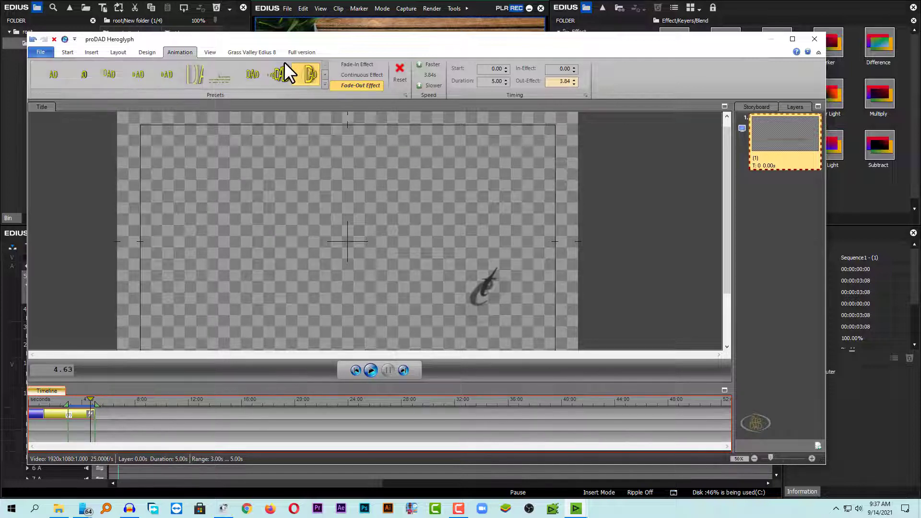
# Apply the title to EDIUS and save it as "text" in the Desktop's pexels folder, overwriting any existing file
pyautogui.click(249, 51)
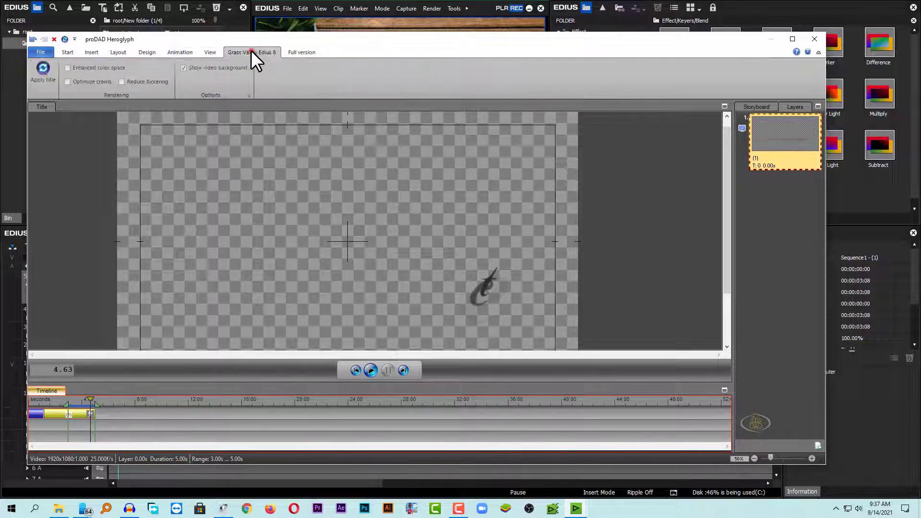
pyautogui.click(43, 71)
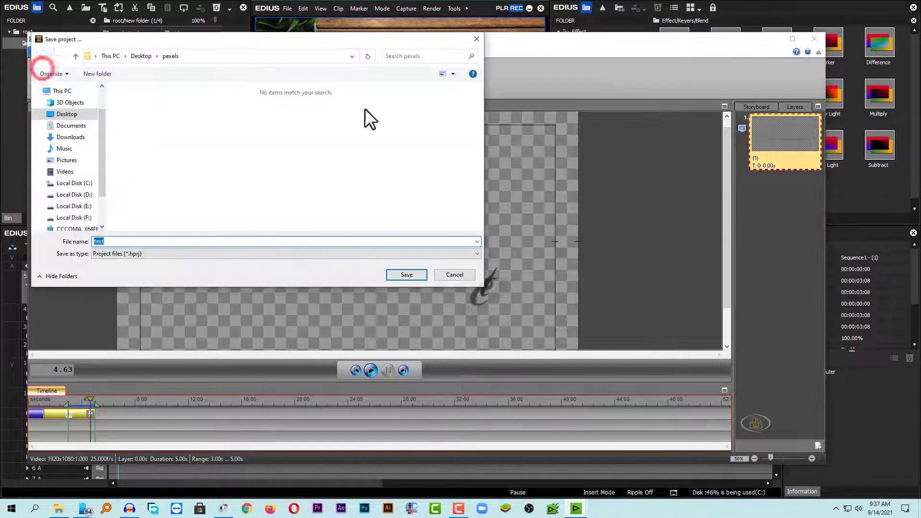
pyautogui.click(65, 113)
pyautogui.doubleClick(192, 112)
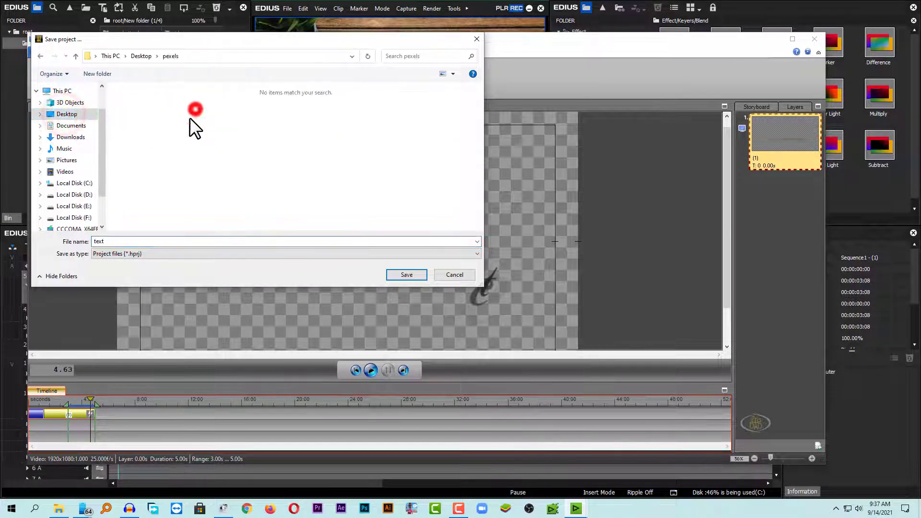
pyautogui.doubleClick(120, 241)
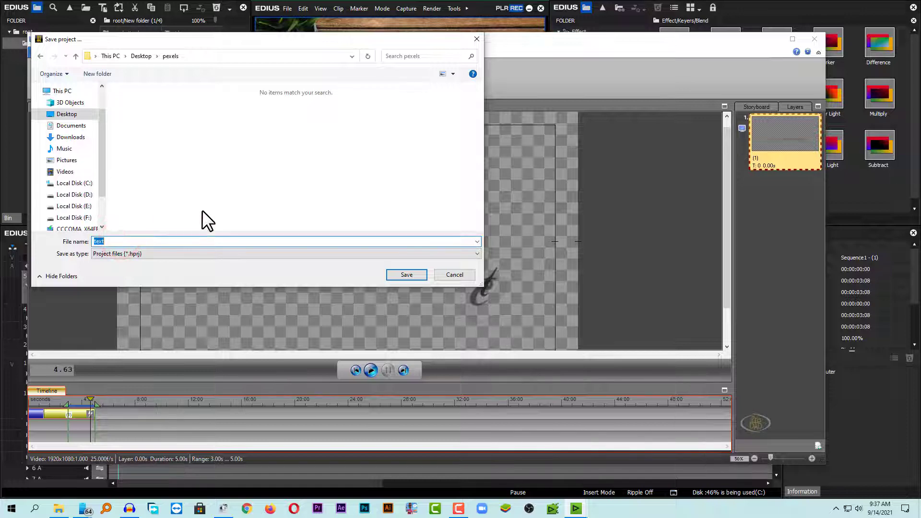
pyautogui.click(406, 275)
pyautogui.click(456, 294)
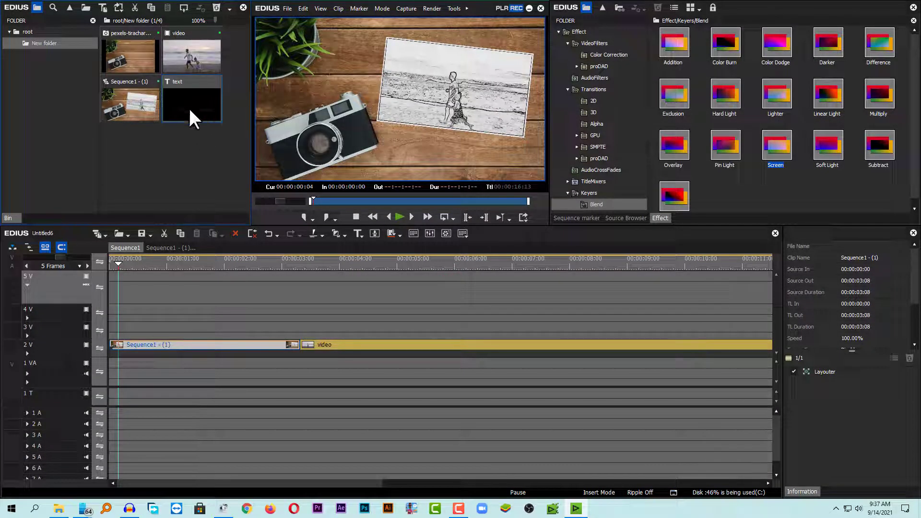
# Place the text clip at the start of track 3 V and extend its end to 00:00:03:08, matching the nested sequence
pyautogui.moveTo(194, 104); pyautogui.dragTo(94, 327)
pyautogui.click(176, 262)
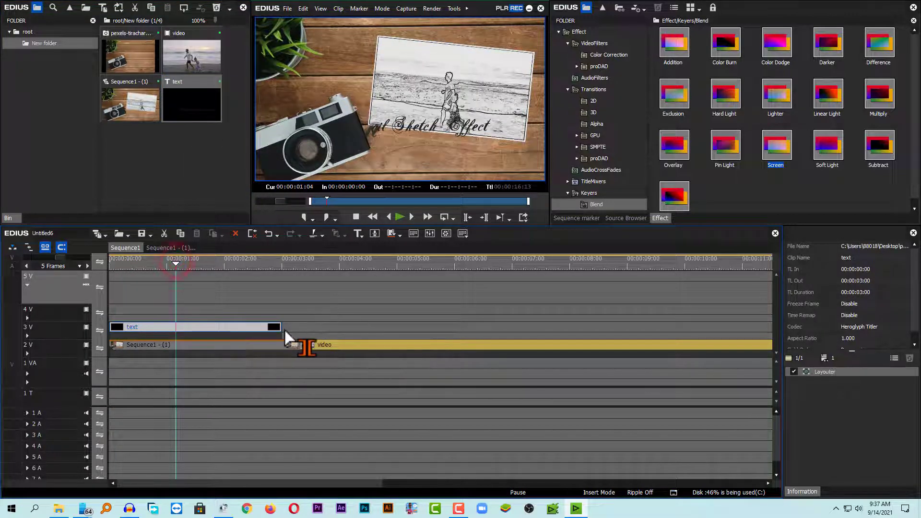
pyautogui.moveTo(278, 327); pyautogui.dragTo(299, 329)
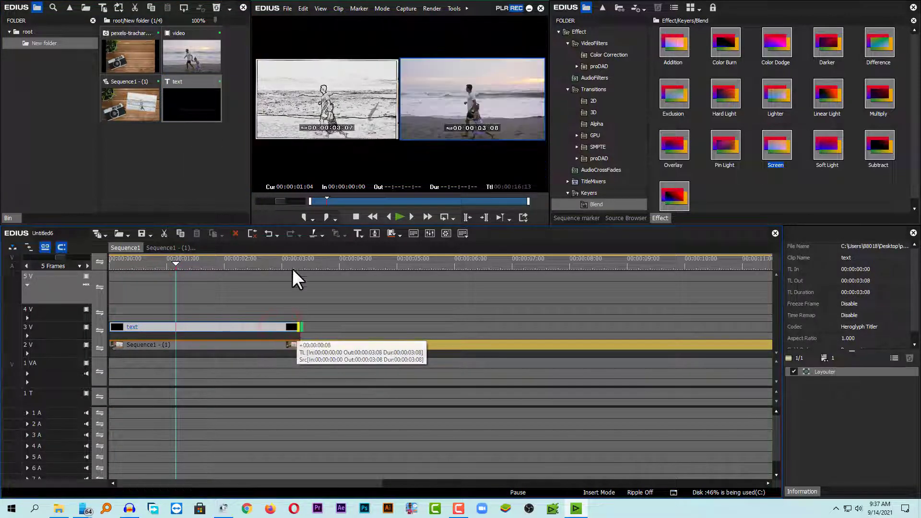
# Preview the title over the scene and reposition it just below the sketch photo in its Layouter
pyautogui.click(291, 263)
pyautogui.click(240, 259)
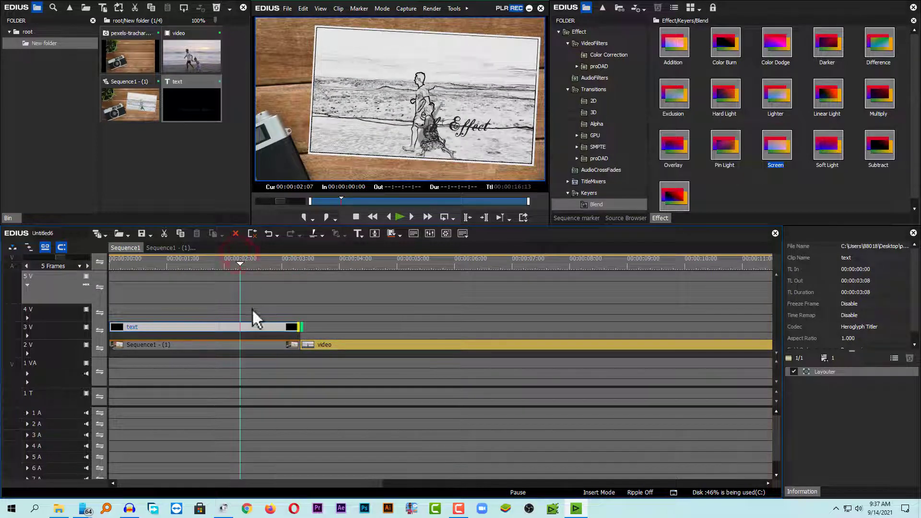
pyautogui.click(179, 260)
pyautogui.click(143, 262)
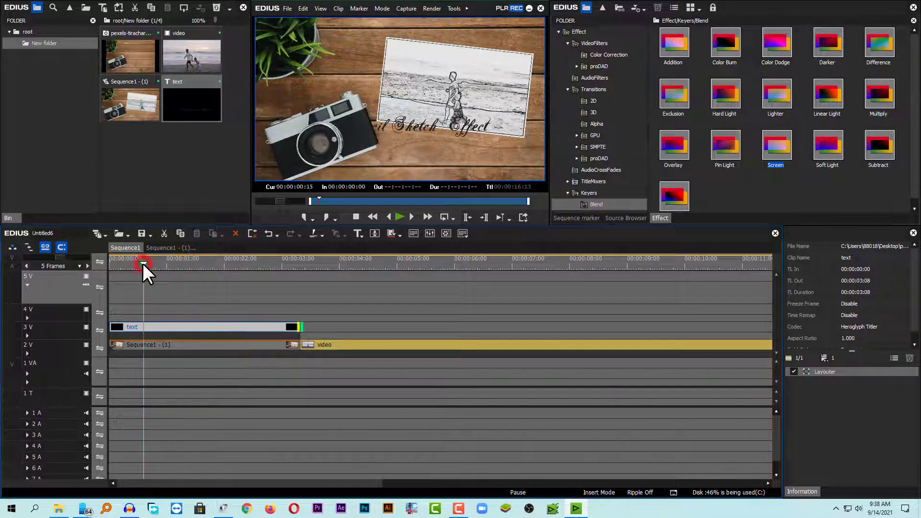
pyautogui.doubleClick(834, 373)
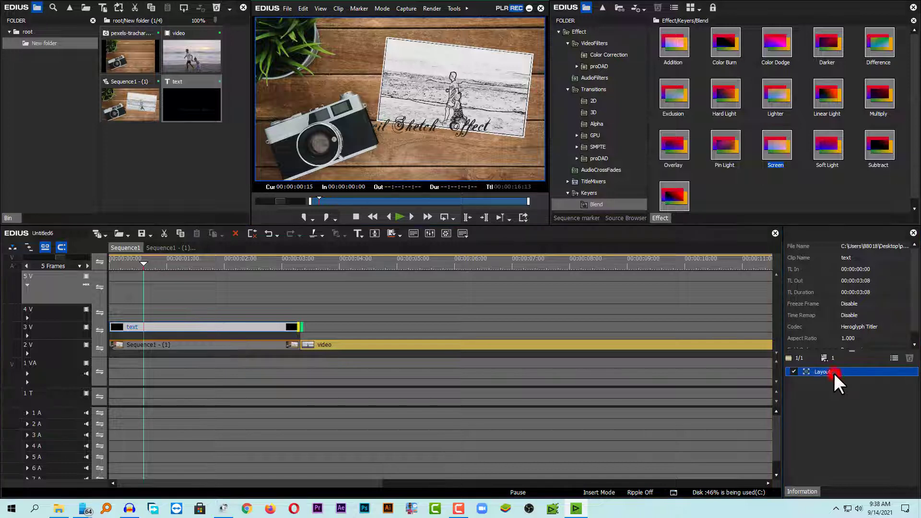
pyautogui.moveTo(429, 284); pyautogui.dragTo(481, 313)
pyautogui.click(646, 448)
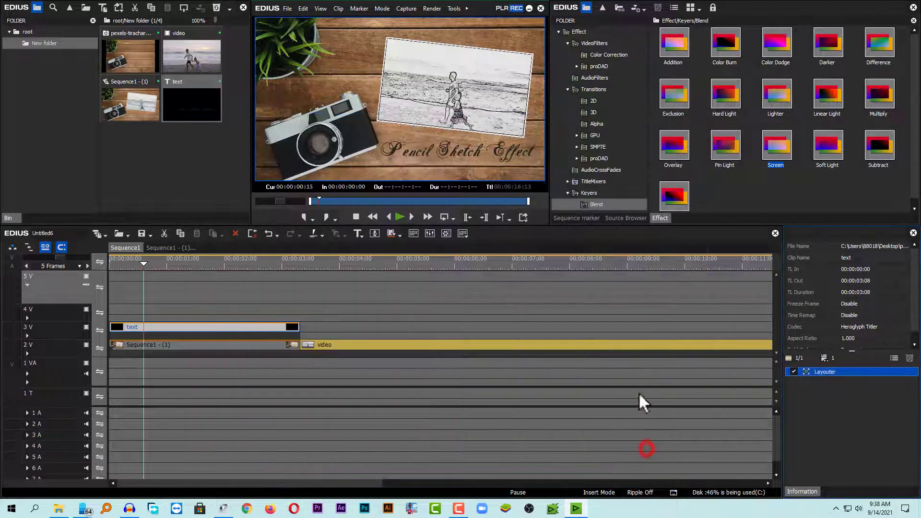
# Play the opening and check the zoom from the sketch photo into the beach video around the cut at 00:00:03:08
pyautogui.press('space')
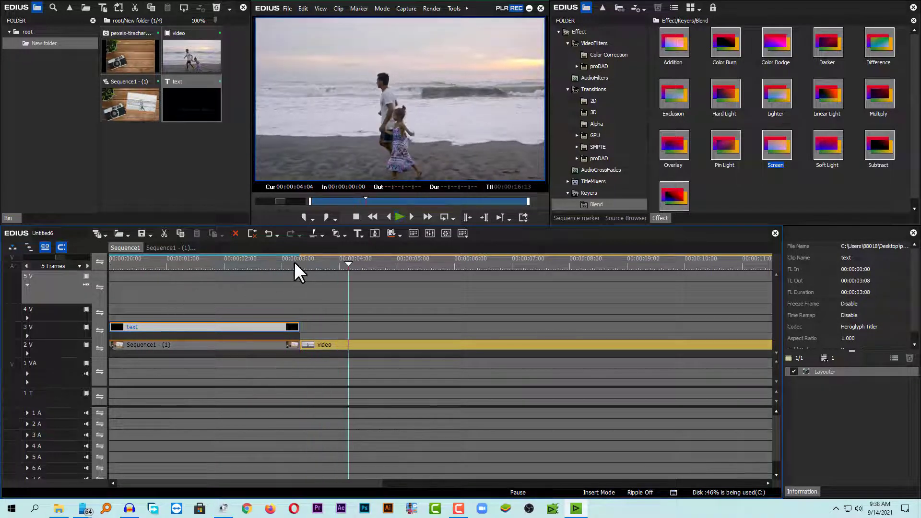
pyautogui.click(296, 263)
pyautogui.click(286, 263)
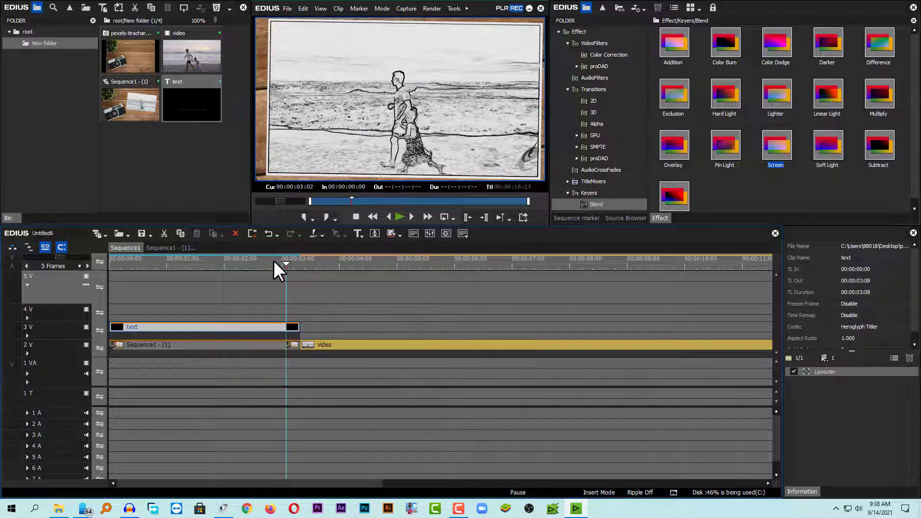
pyautogui.click(274, 262)
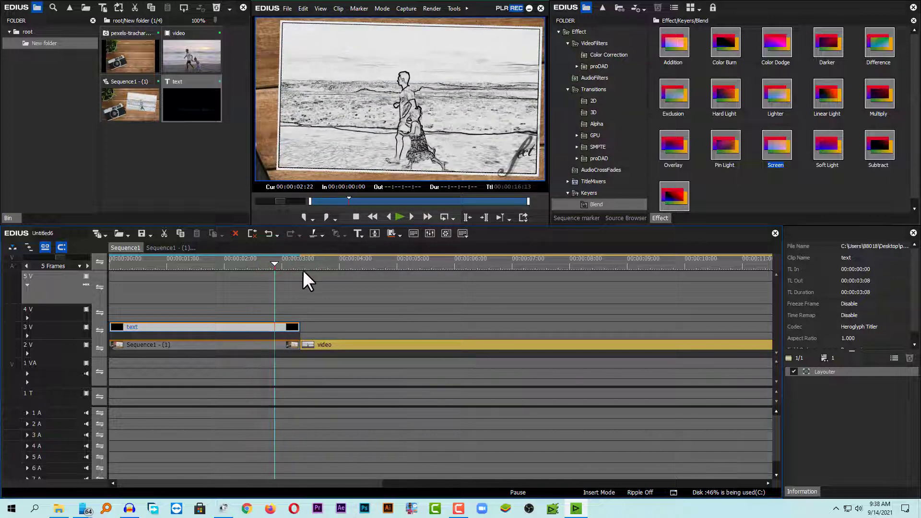
pyautogui.press('space')
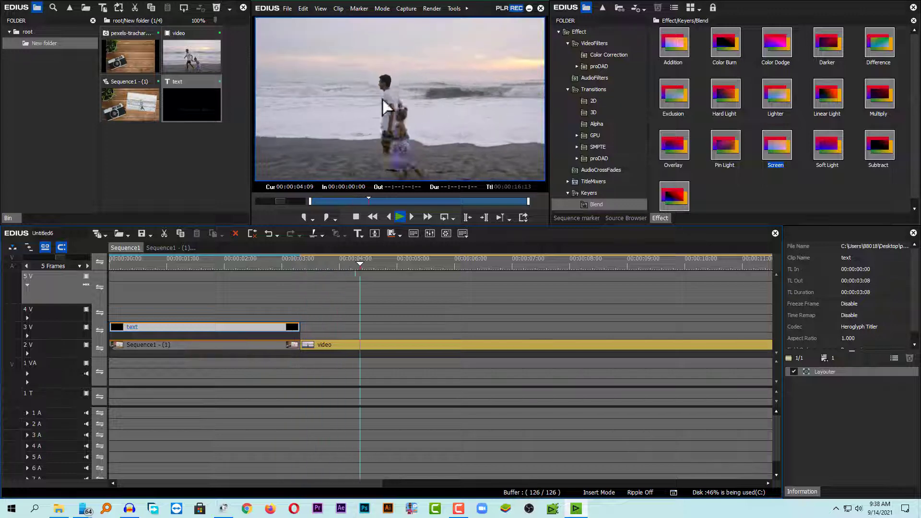
pyautogui.click(300, 264)
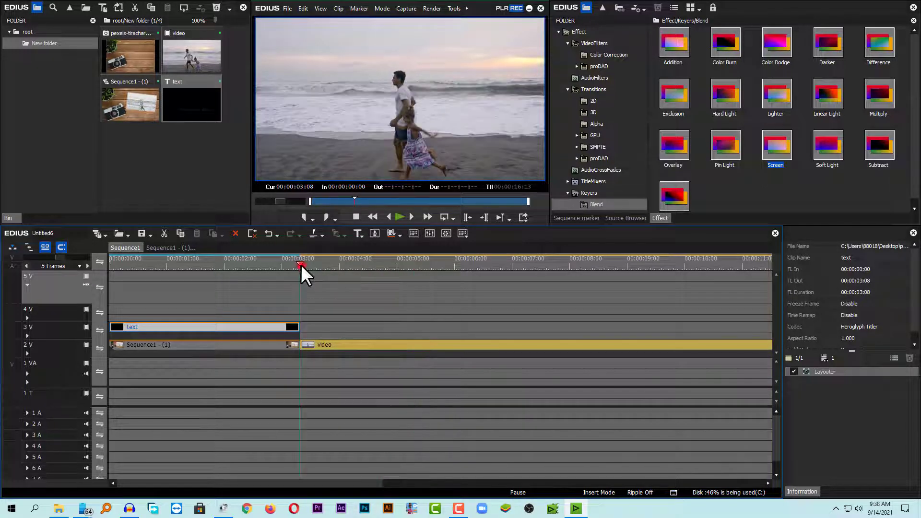
# Create a white, single-colour Color Matte clip in the bin
pyautogui.rightClick(166, 146)
pyautogui.moveTo(201, 194)
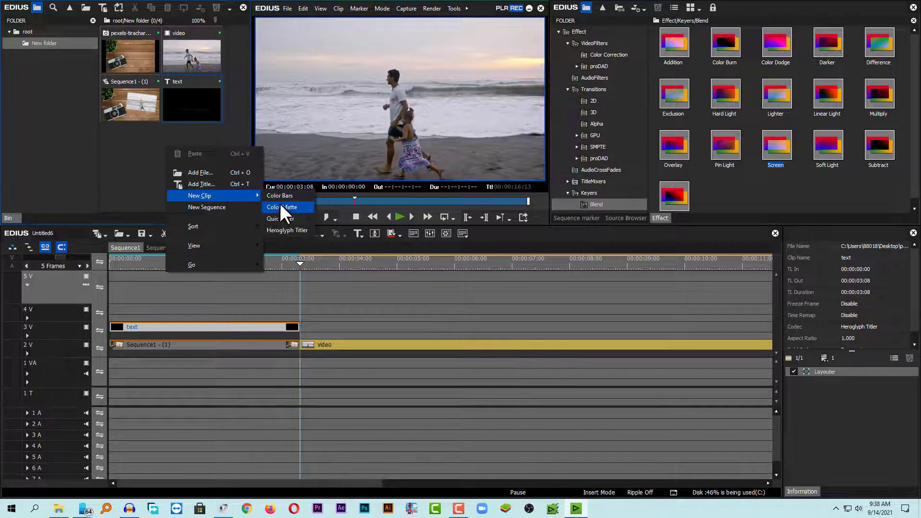
pyautogui.click(281, 207)
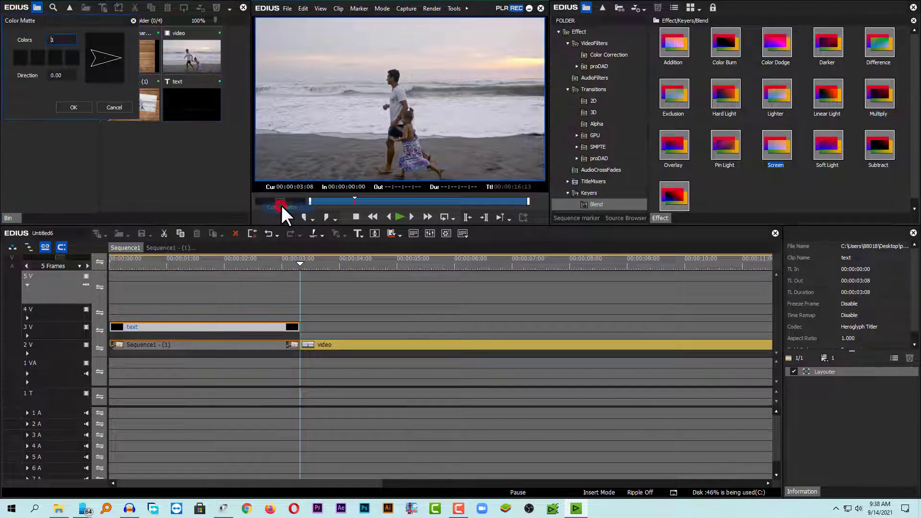
pyautogui.click(20, 60)
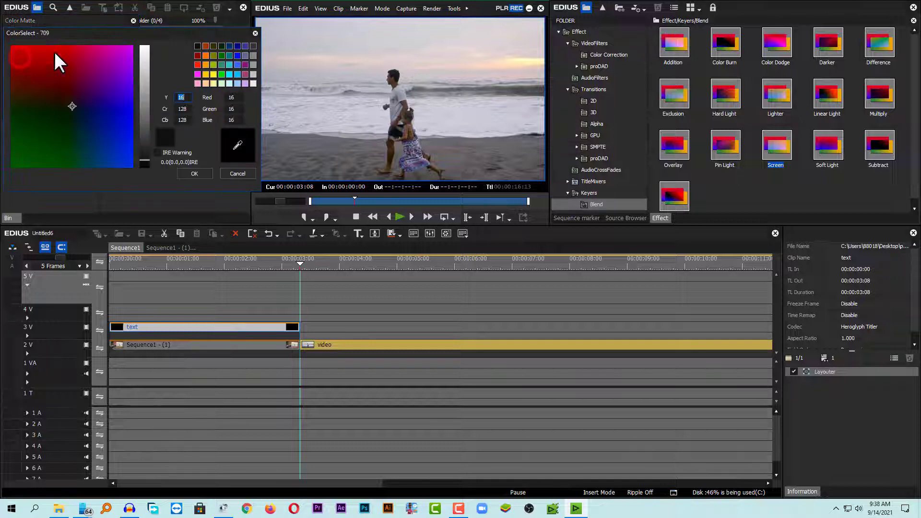
pyautogui.click(145, 51)
pyautogui.click(194, 174)
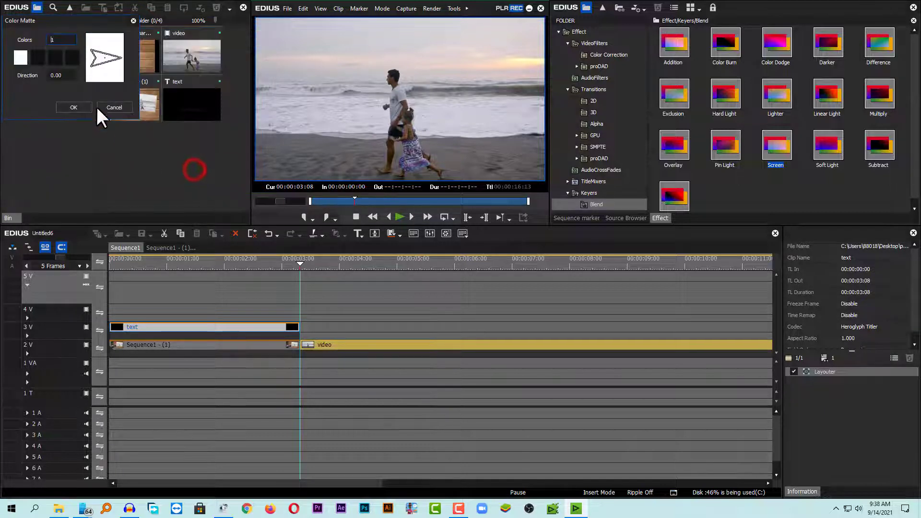
pyautogui.click(80, 105)
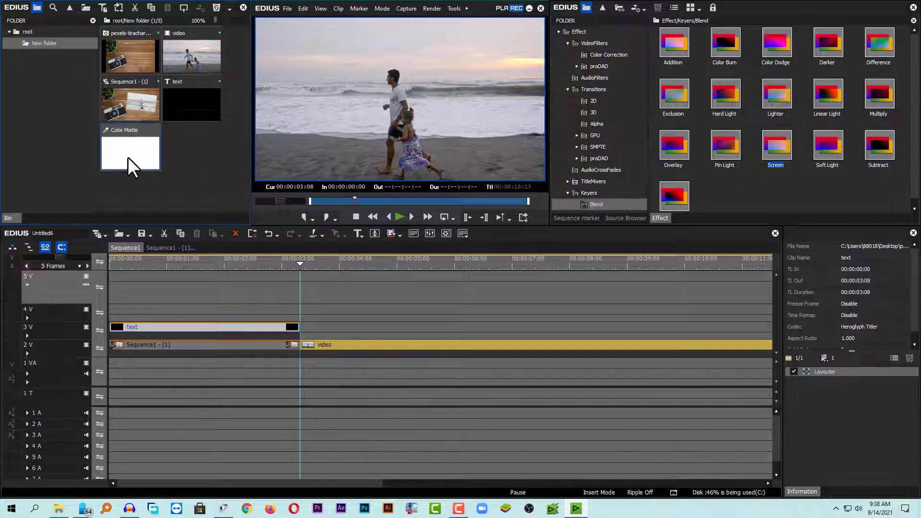
# Place the Color Matte clip on track 4 V starting at 00:00:03:05, three frames before the cut to the video
pyautogui.moveTo(117, 160); pyautogui.dragTo(342, 308)
pyautogui.click(298, 263)
pyautogui.scroll(1, 299, 268)
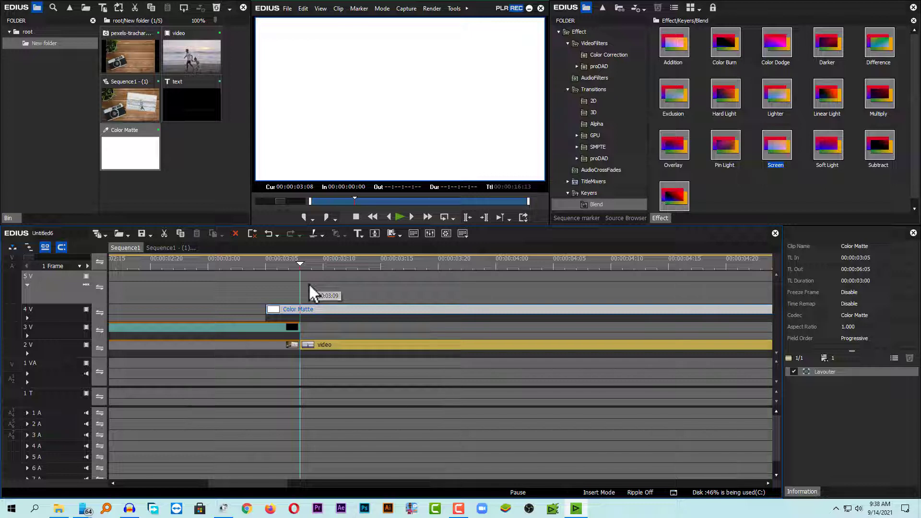
pyautogui.press('Left')
pyautogui.press('Left')
pyautogui.press('Left')
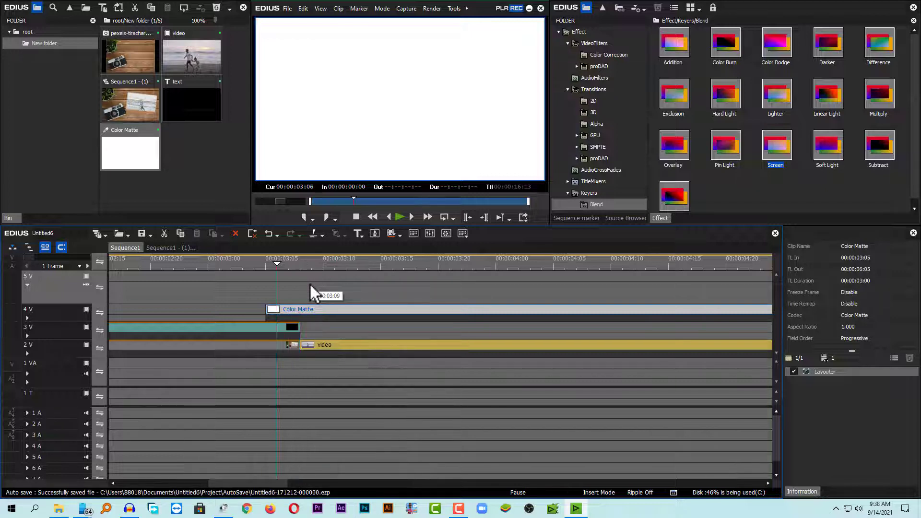
# Cut the Color Matte clip at 00:00:03:11, three frames after the cut to the video, and delete the remainder
pyautogui.click(297, 258)
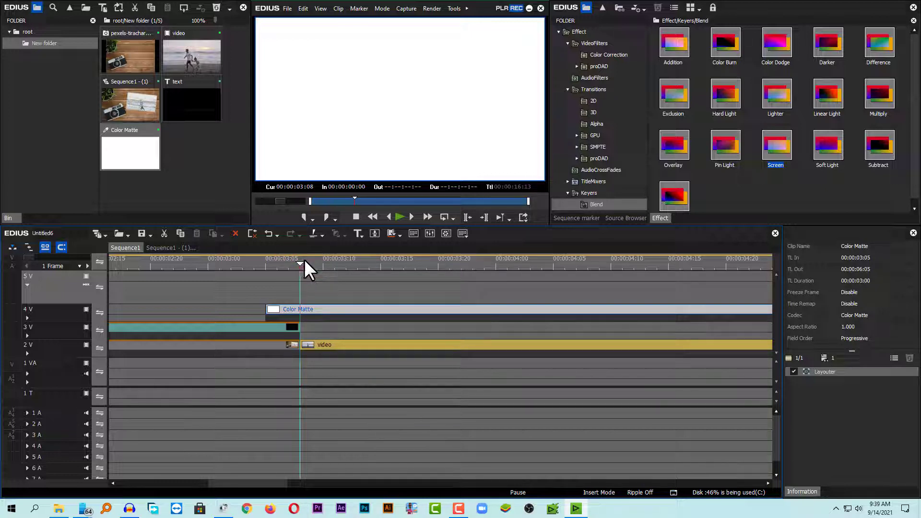
pyautogui.press('Right')
pyautogui.press('Right')
pyautogui.press('Right')
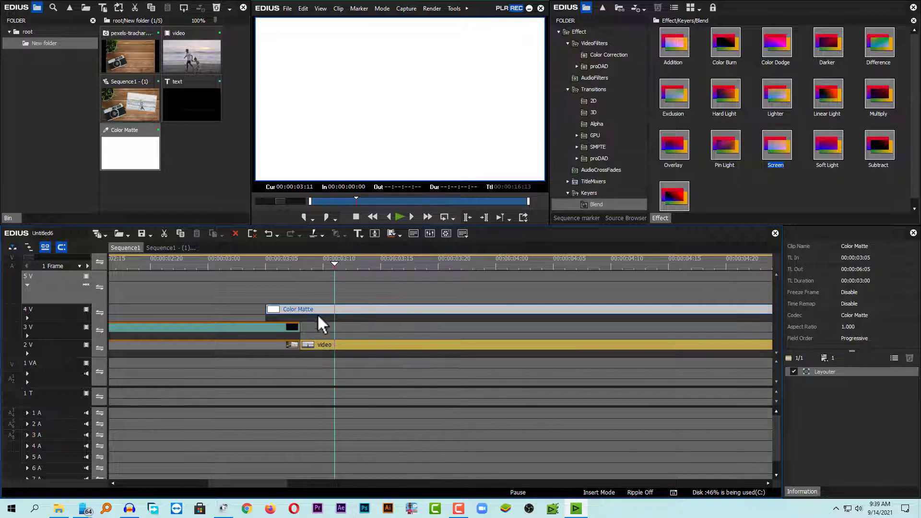
pyautogui.click(347, 291)
pyautogui.click(343, 312)
pyautogui.press('c')
pyautogui.moveTo(362, 293); pyautogui.dragTo(367, 316)
pyautogui.press('Delete')
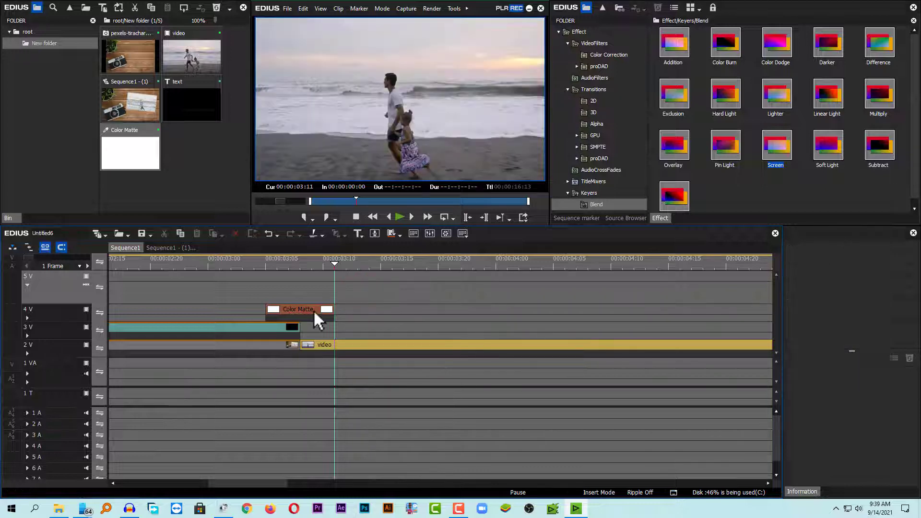
# Expand track 4 V and display the transparency line of the Color Matte clip
pyautogui.click(313, 310)
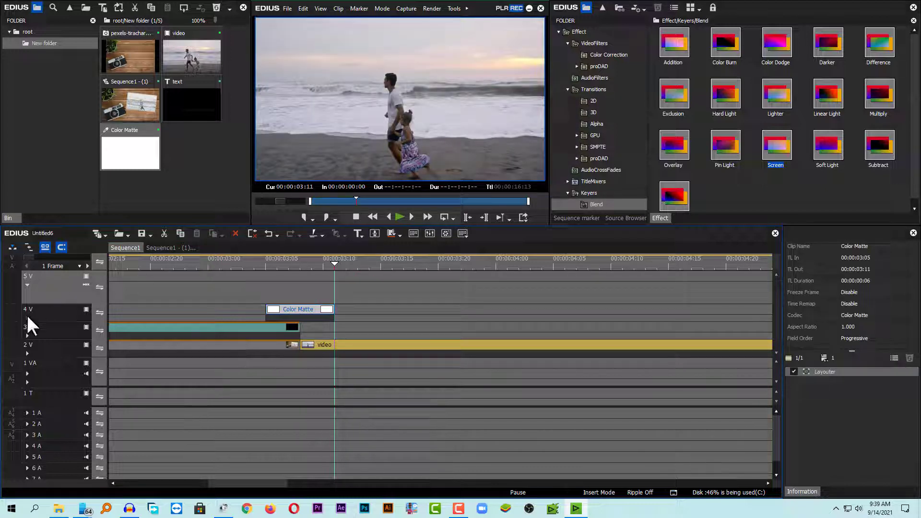
pyautogui.click(278, 310)
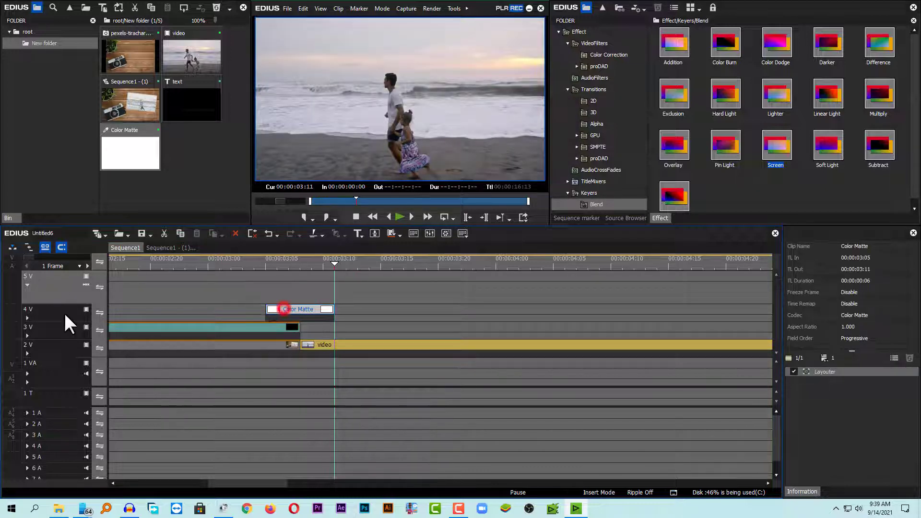
pyautogui.click(27, 318)
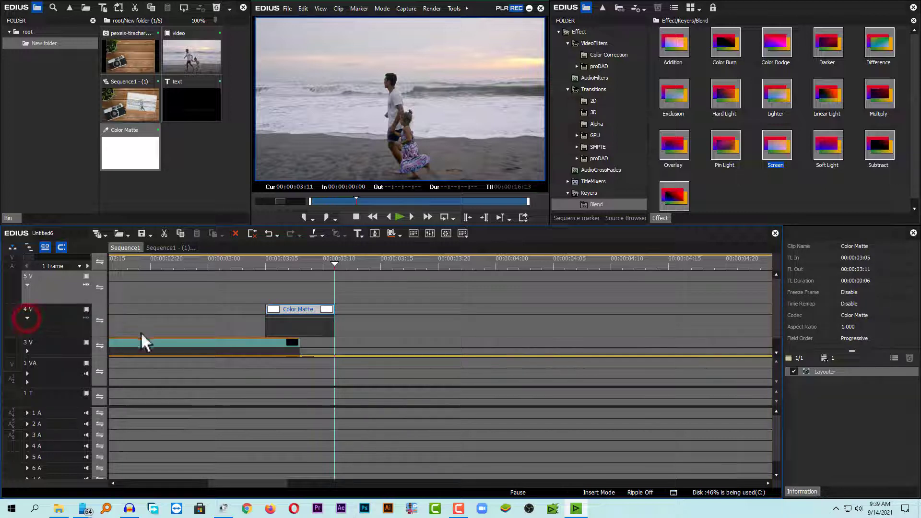
pyautogui.click(86, 316)
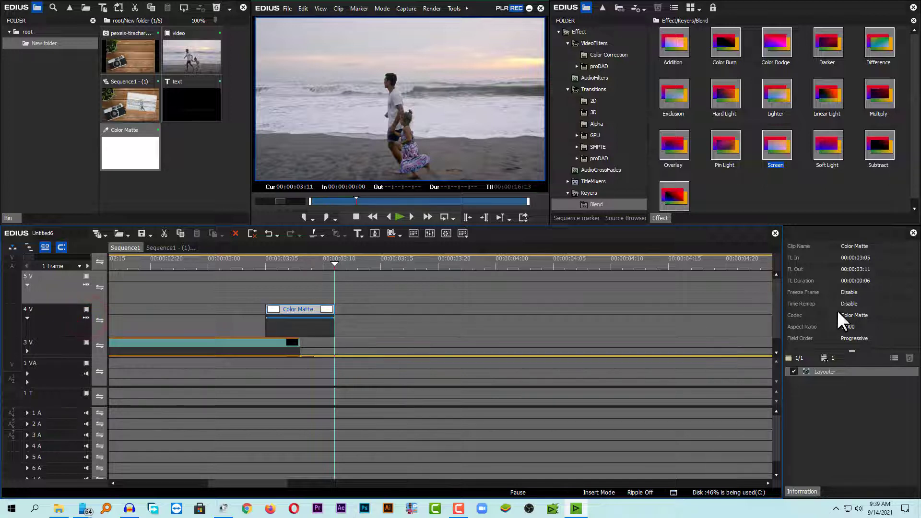
pyautogui.click(776, 312)
# Add a transparency keyframe at 00:00:03:08 on the Color Matte clip and lower both clip ends to fully transparent, keeping the peak at the keyframe
pyautogui.click(301, 267)
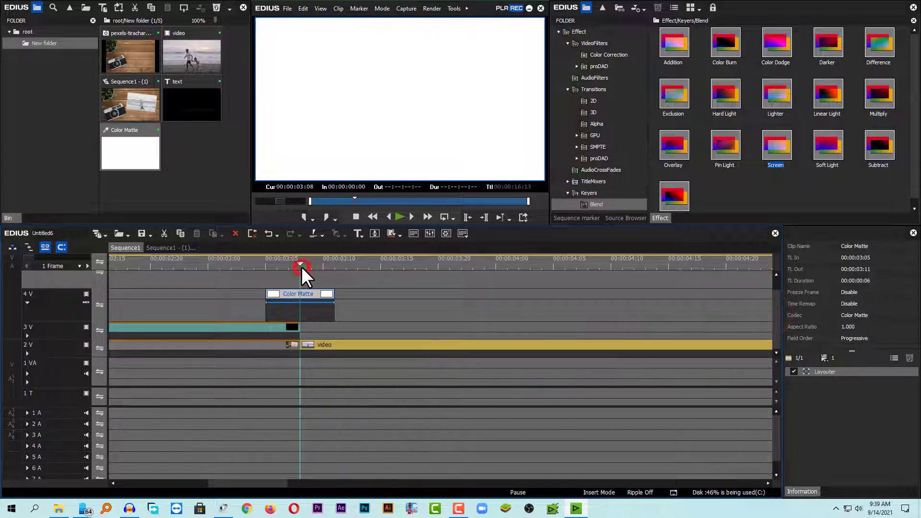
pyautogui.click(299, 302)
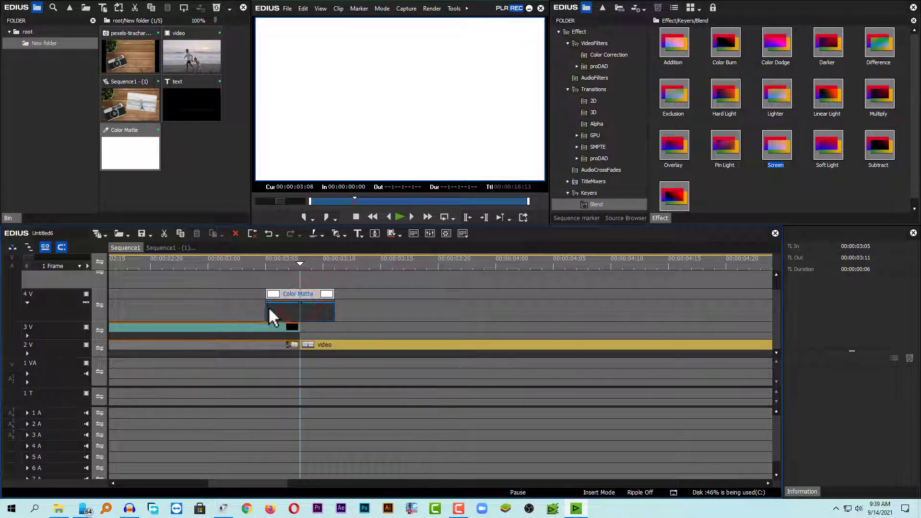
pyautogui.moveTo(268, 308); pyautogui.dragTo(300, 303)
# Play the sequence across the cut from about 00:00:02:17 to check the fading white flash
pyautogui.click(265, 261)
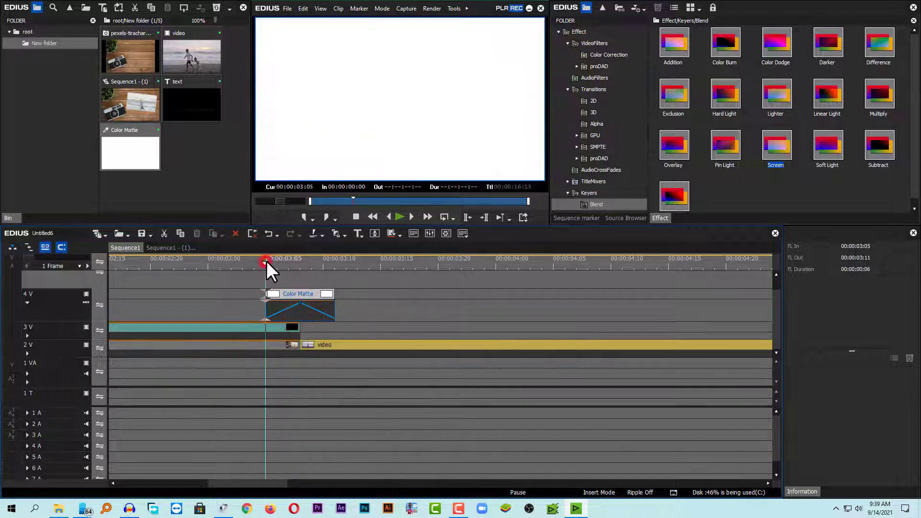
pyautogui.moveTo(266, 260)
pyautogui.mouseDown()
pyautogui.moveTo(336, 277)
pyautogui.moveTo(123, 280)
pyautogui.mouseUp()
pyautogui.click(448, 293)
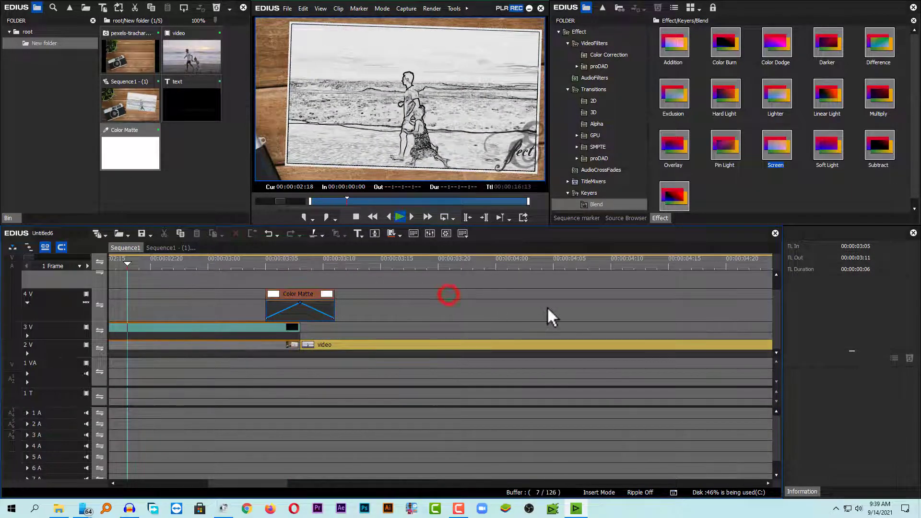
pyautogui.press('space')
pyautogui.press('space')
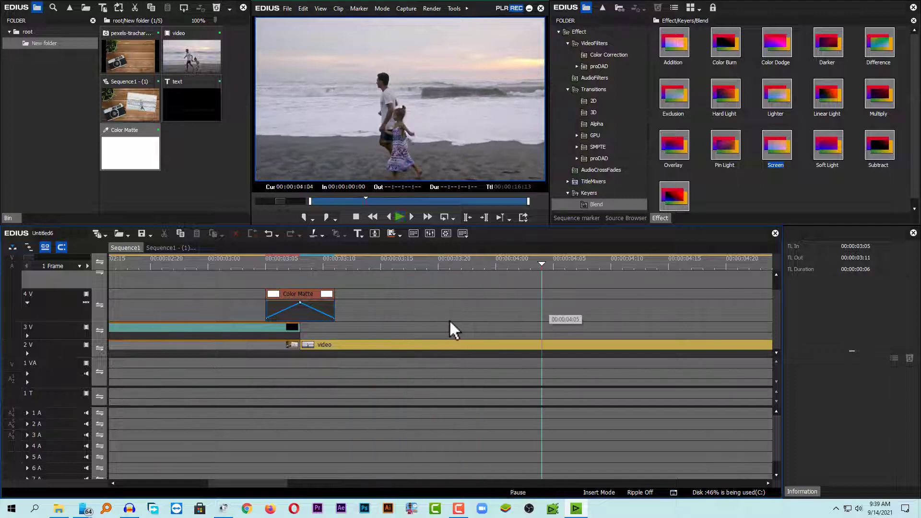
# Slow the beach video clip on track 2 V to 50% speed without changing its clip duration on the timeline
pyautogui.scroll(-2, 440, 313)
pyautogui.click(304, 344)
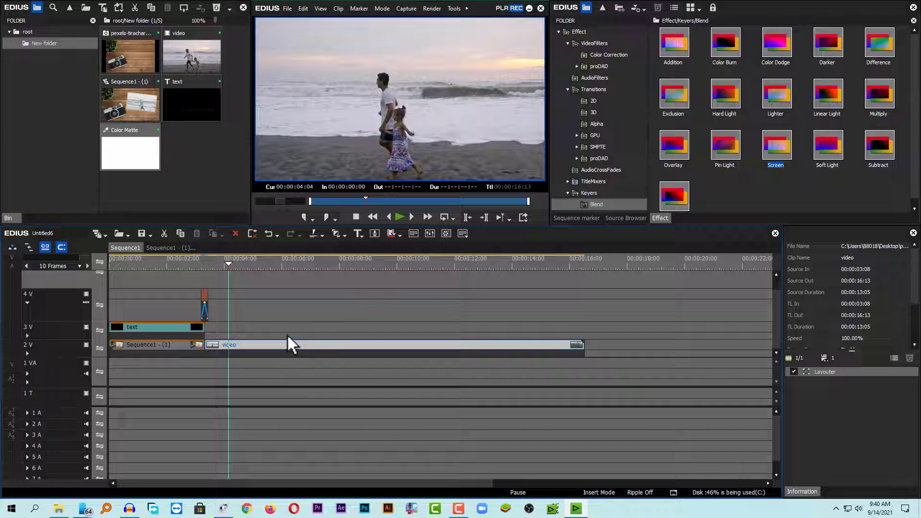
pyautogui.hotkey('alt', 'e')
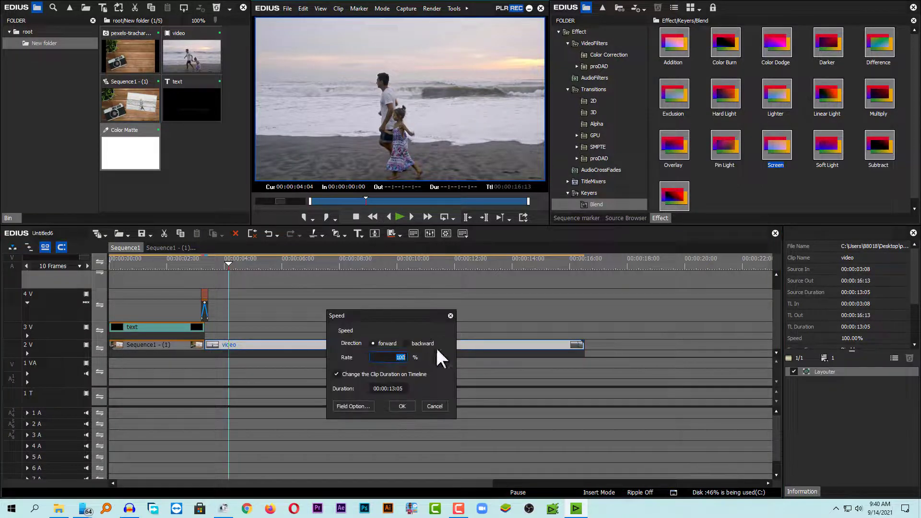
pyautogui.write('50')
pyautogui.click(389, 374)
pyautogui.click(402, 406)
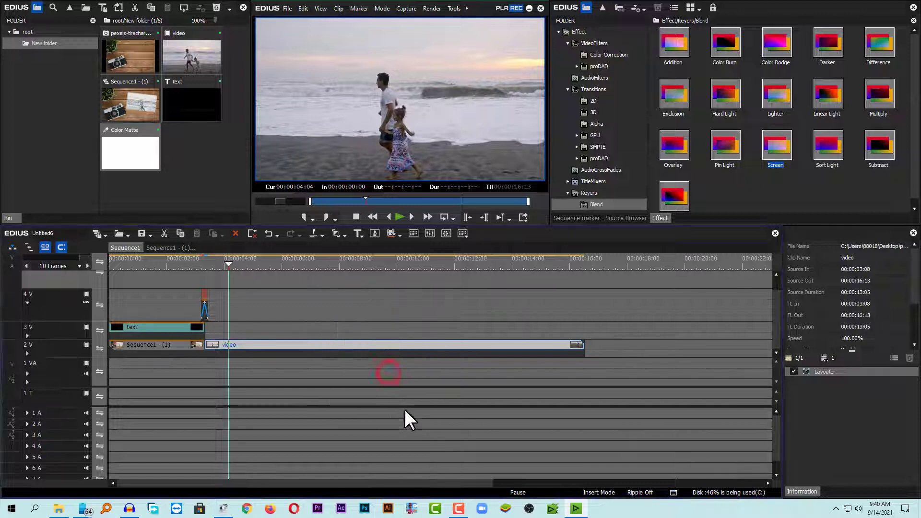
# Play the whole opening from 00:00:00:00 to review the zoom, the white flash and the slowed beach video
pyautogui.moveTo(124, 263); pyautogui.dragTo(109, 263)
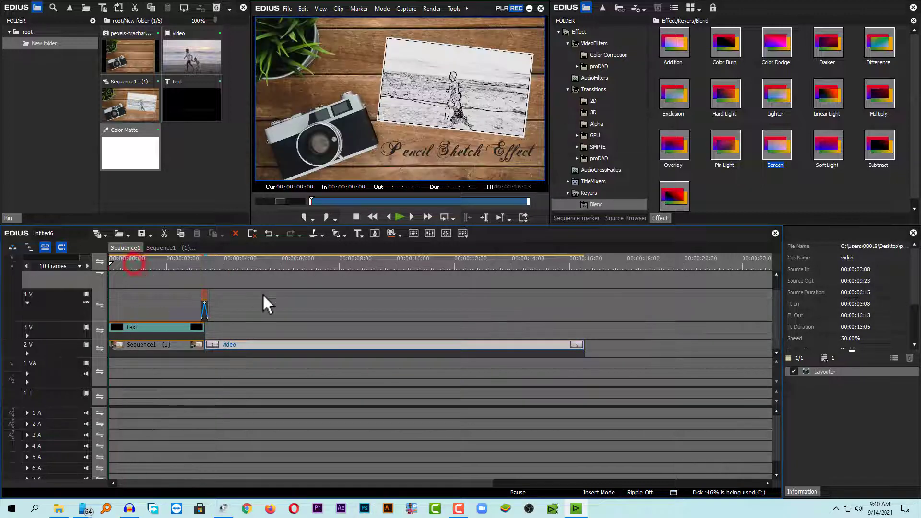
pyautogui.click(263, 293)
pyautogui.press('space')
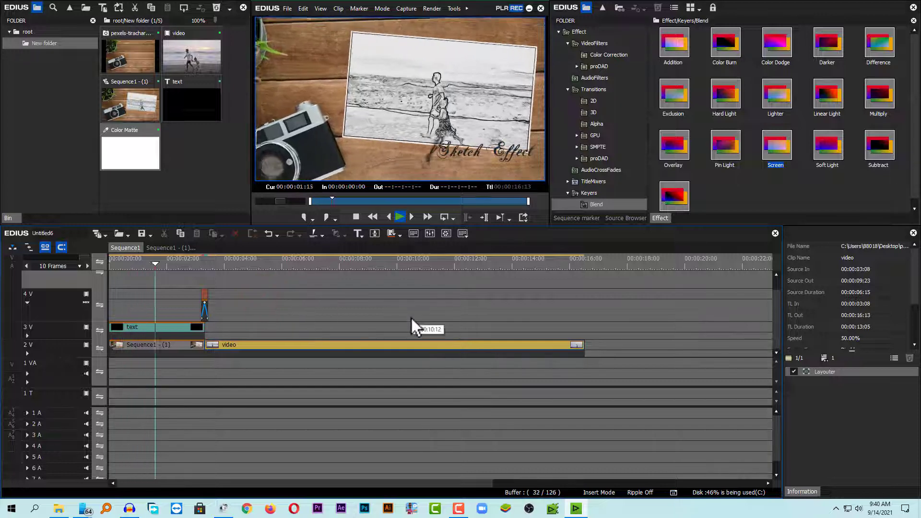